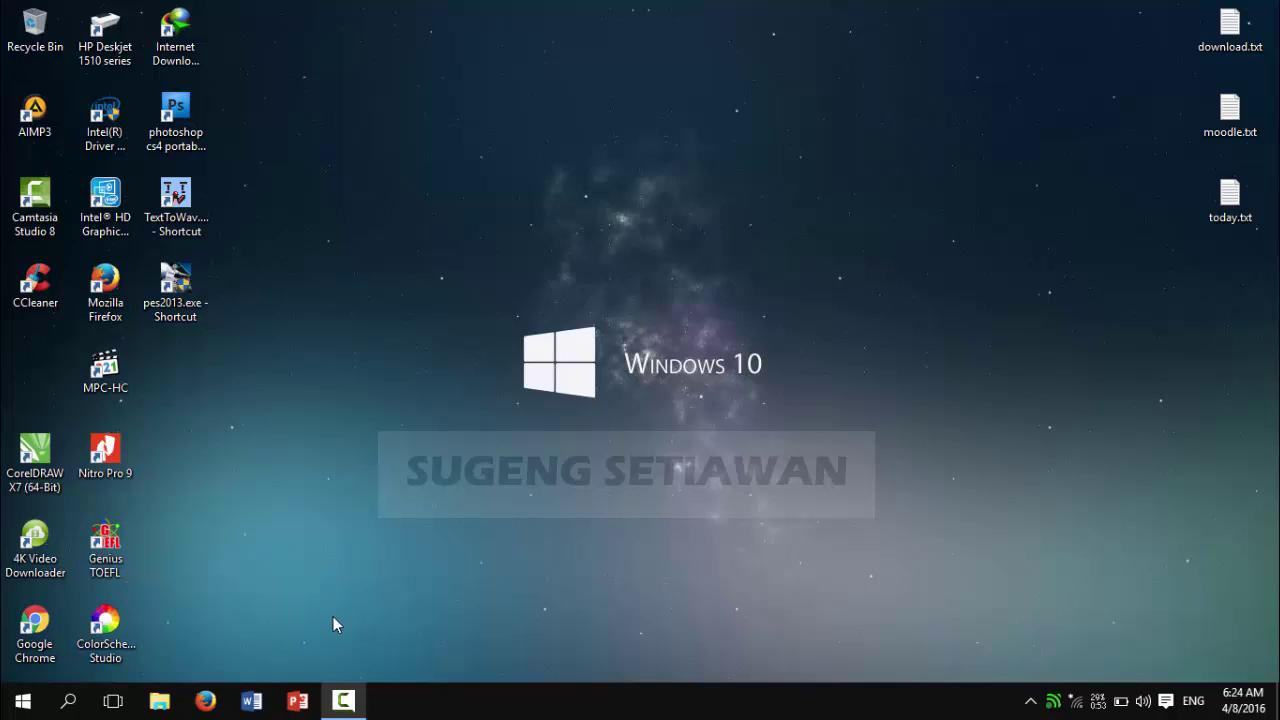
# Step: Launch Firefox from the taskbar
pyautogui.click(210, 701)
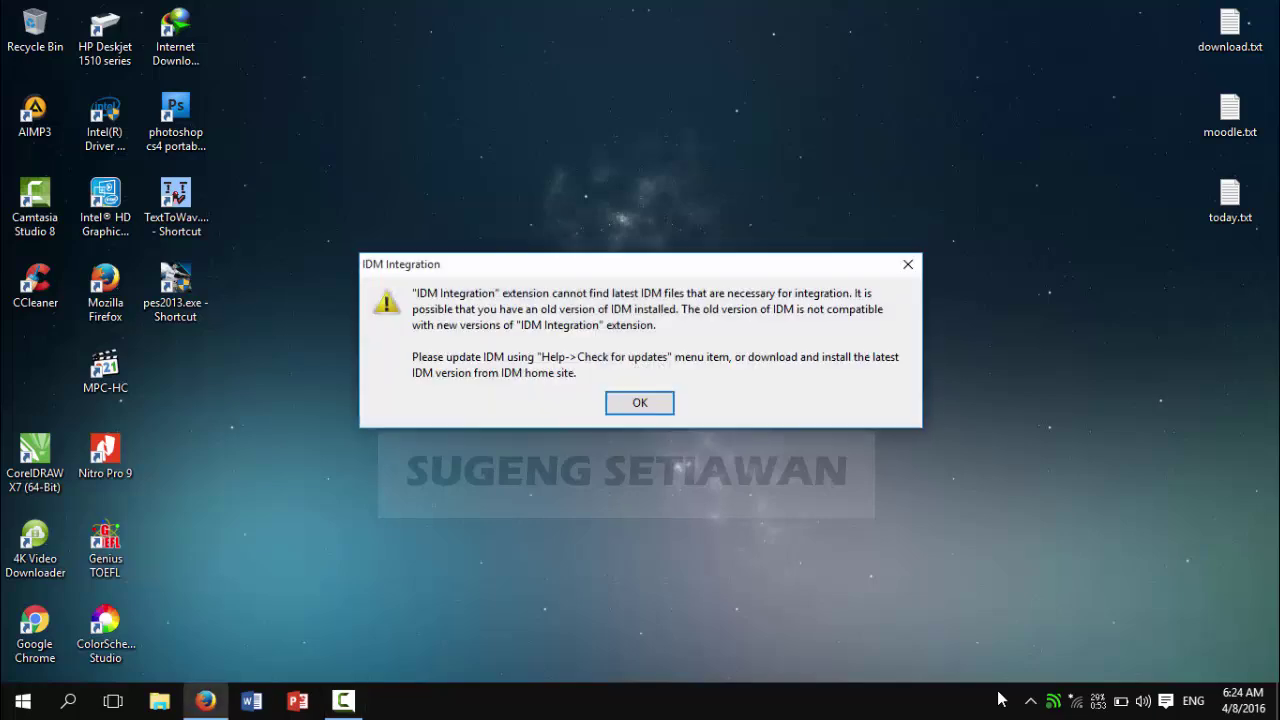
# Step: Dismiss the IDM Integration warning and connect to the available Wi-Fi network
pyautogui.click(636, 403)
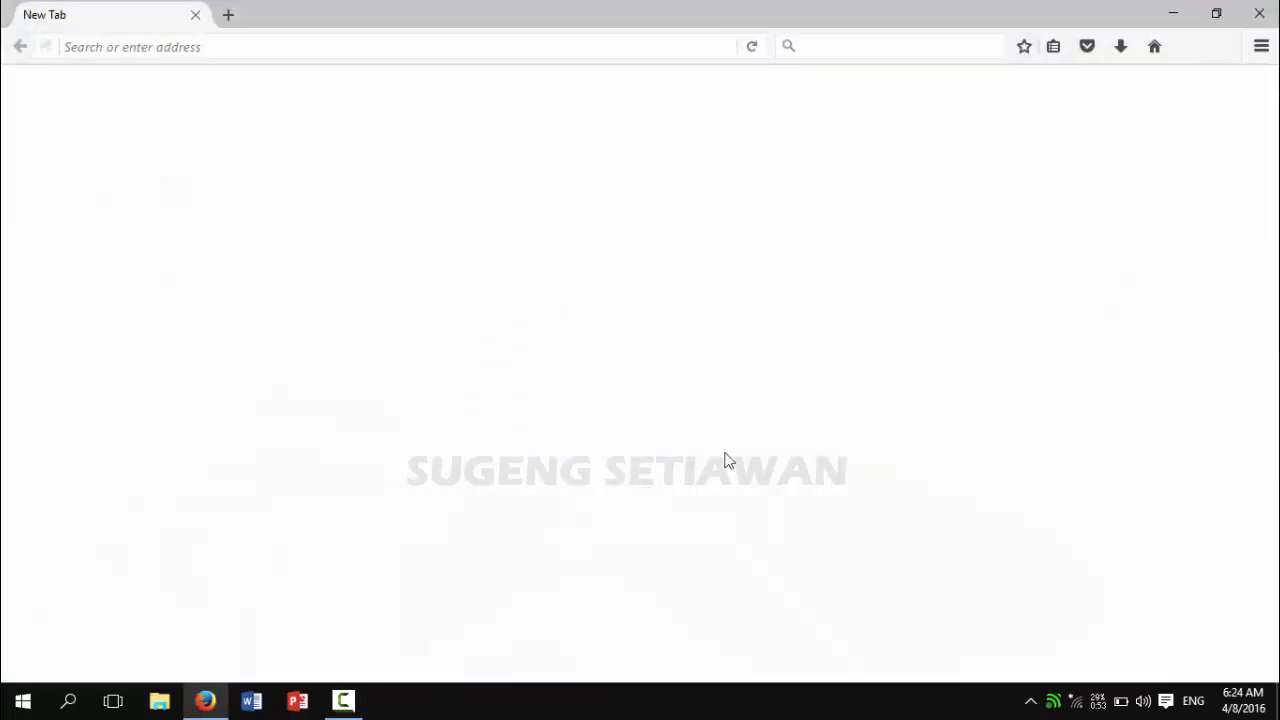
pyautogui.click(1075, 700)
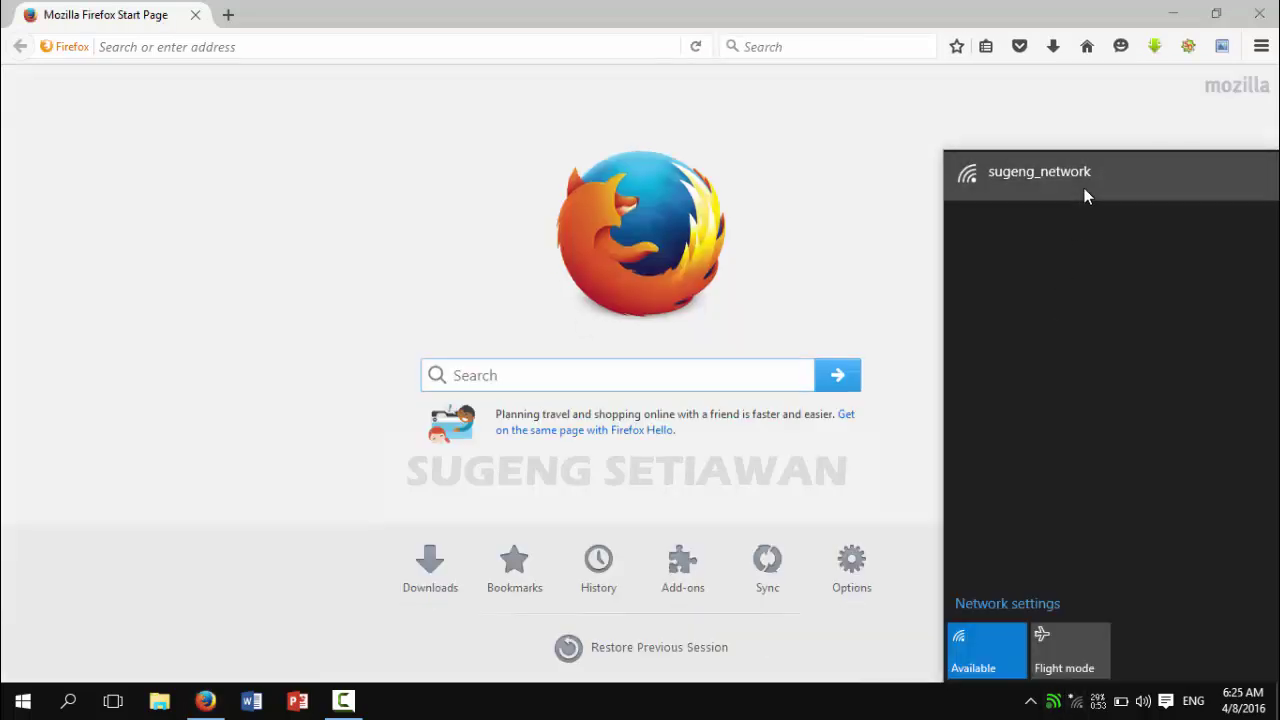
pyautogui.click(1084, 190)
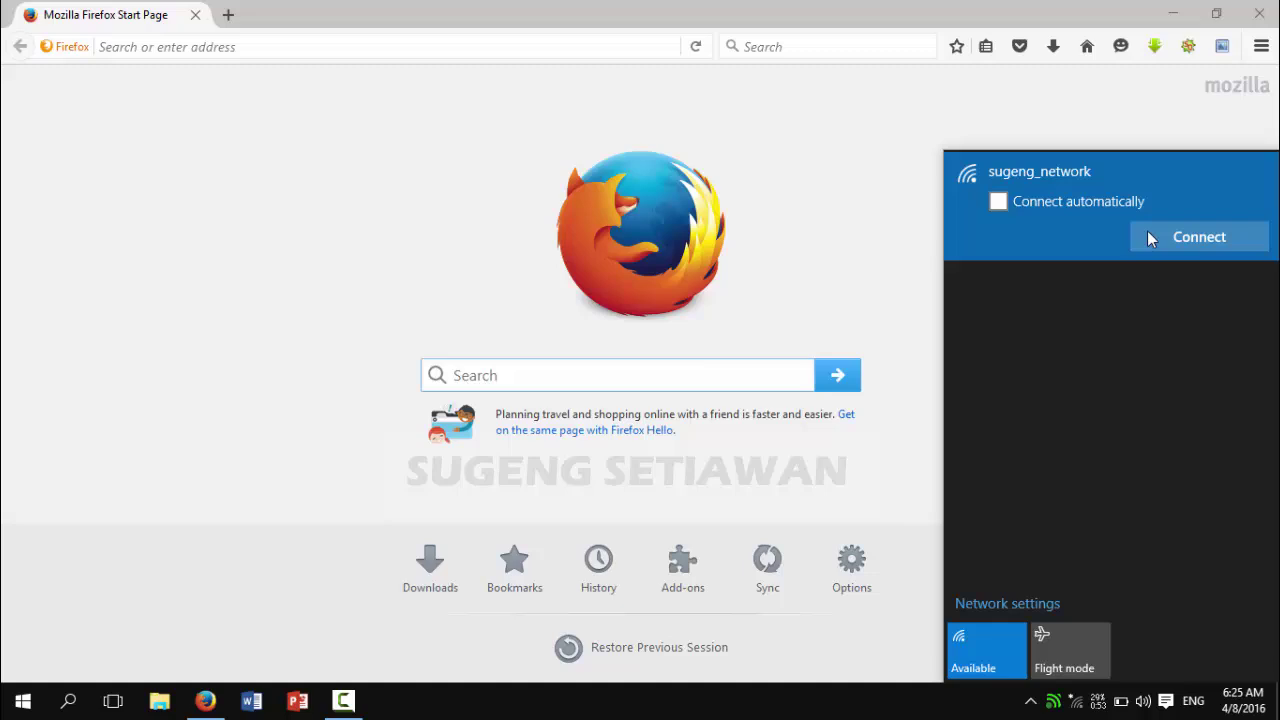
pyautogui.click(1155, 238)
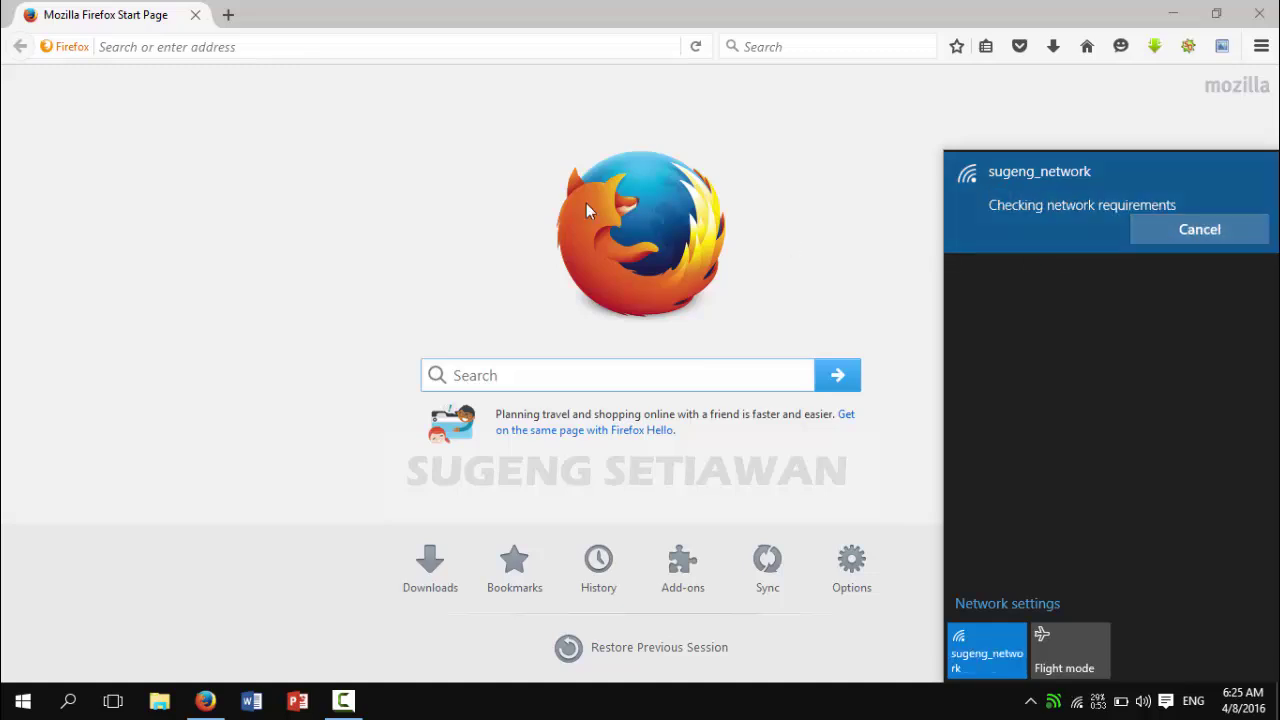
pyautogui.click(396, 46)
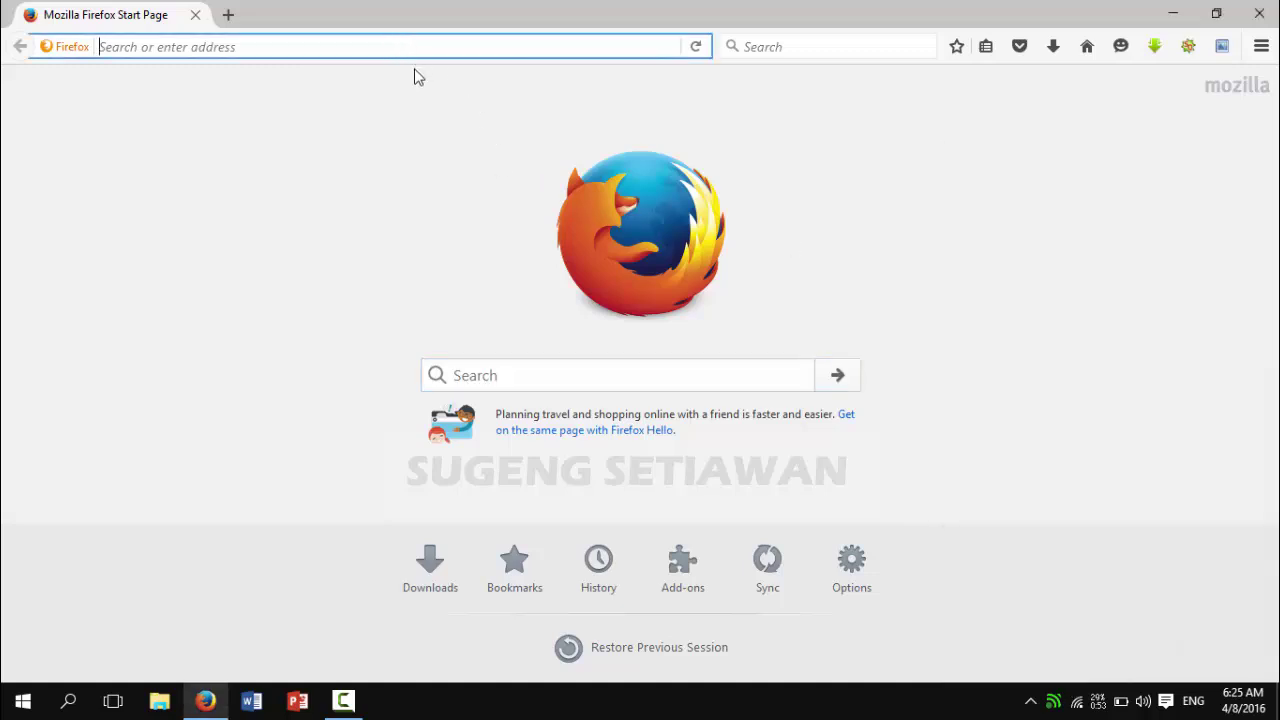
pyautogui.write('v')
pyautogui.press('BackSpace')
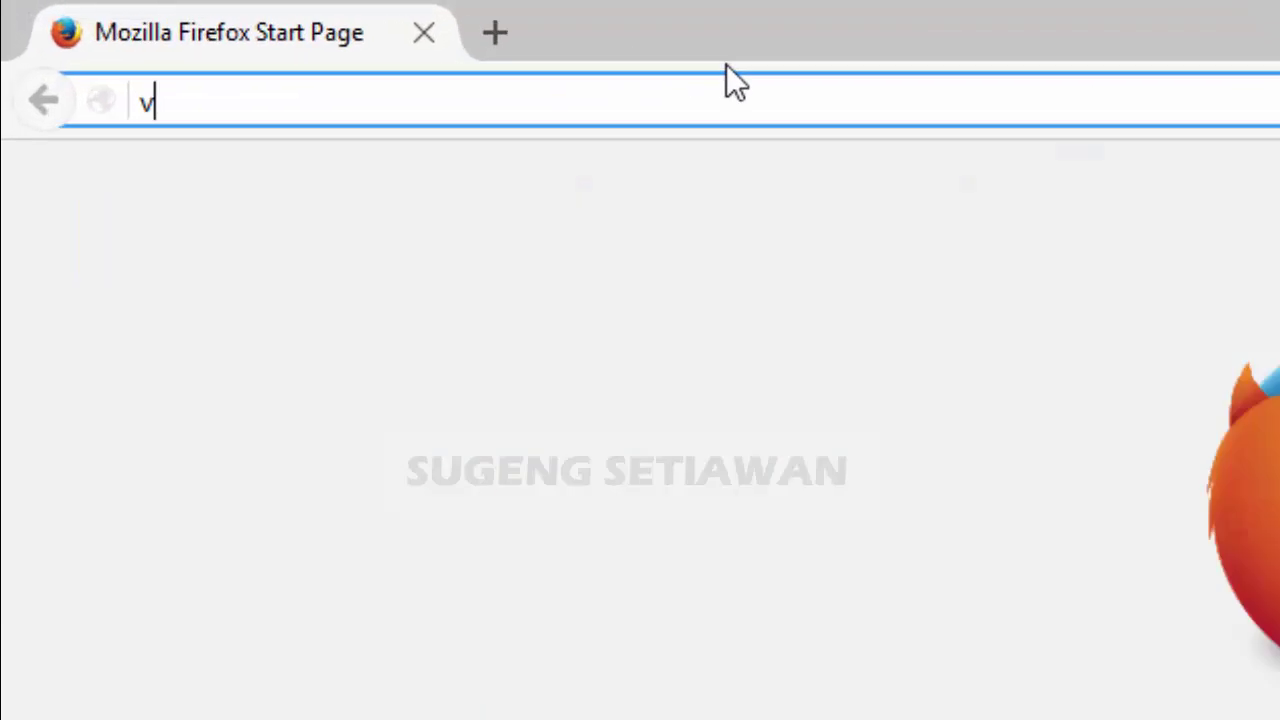
pyautogui.press('BackSpace')
pyautogui.write('co')
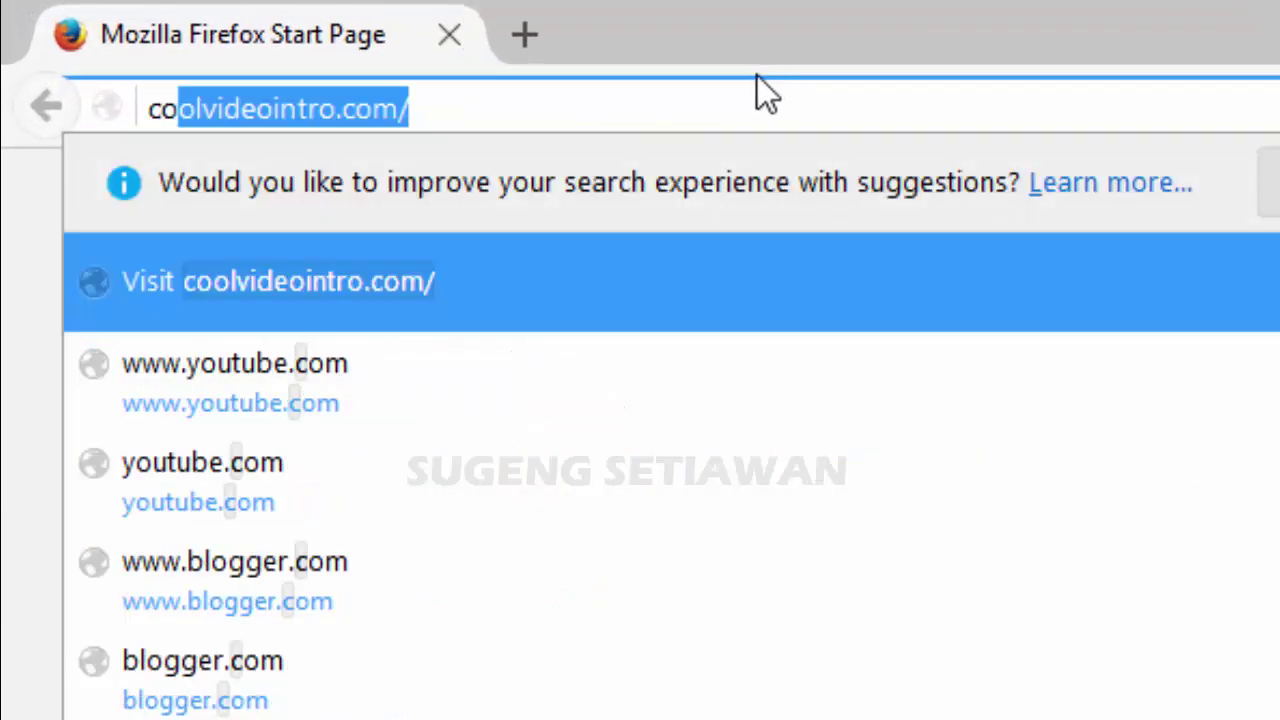
pyautogui.write('n')
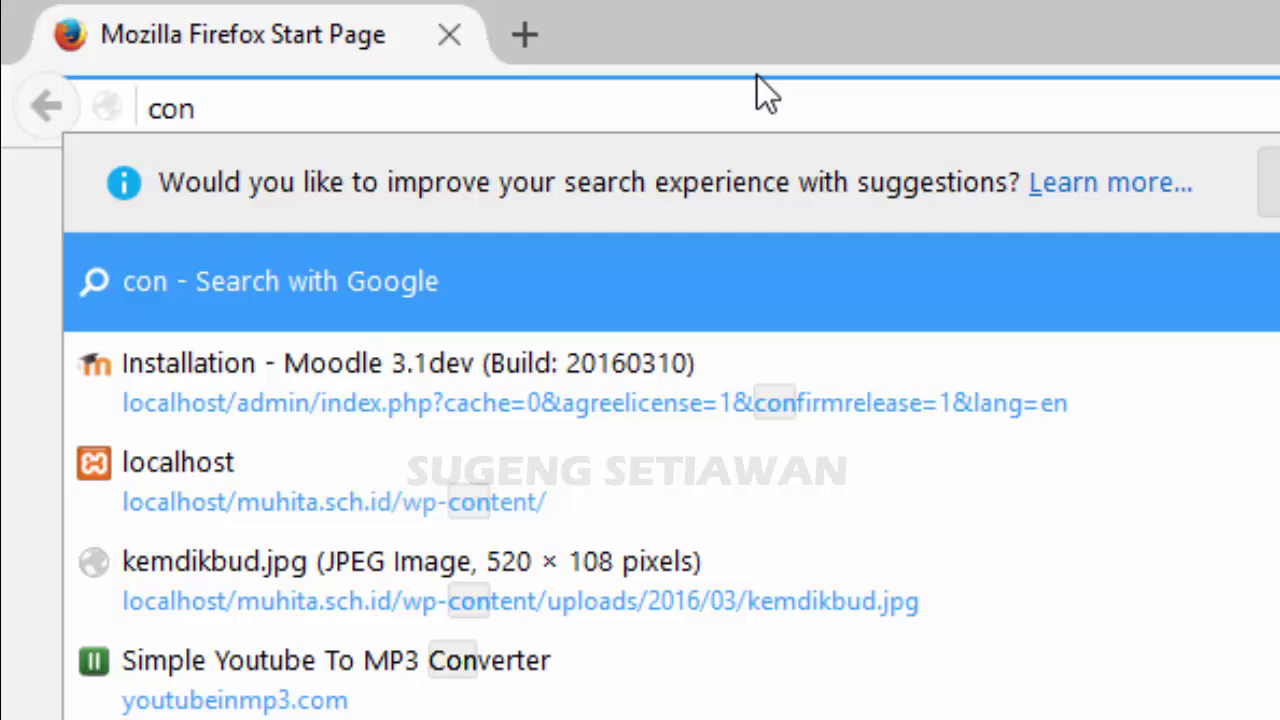
pyautogui.write('n')
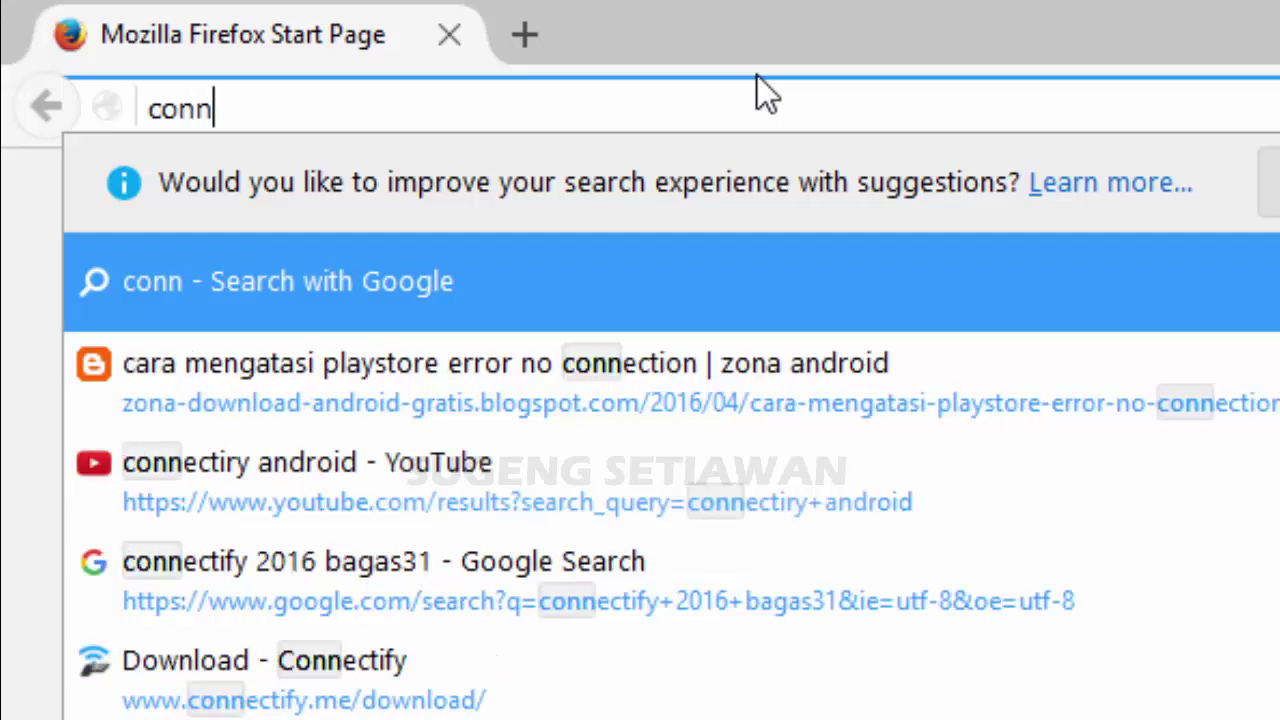
pyautogui.press('Down')
pyautogui.press('Down')
pyautogui.press('Down')
pyautogui.press('Down')
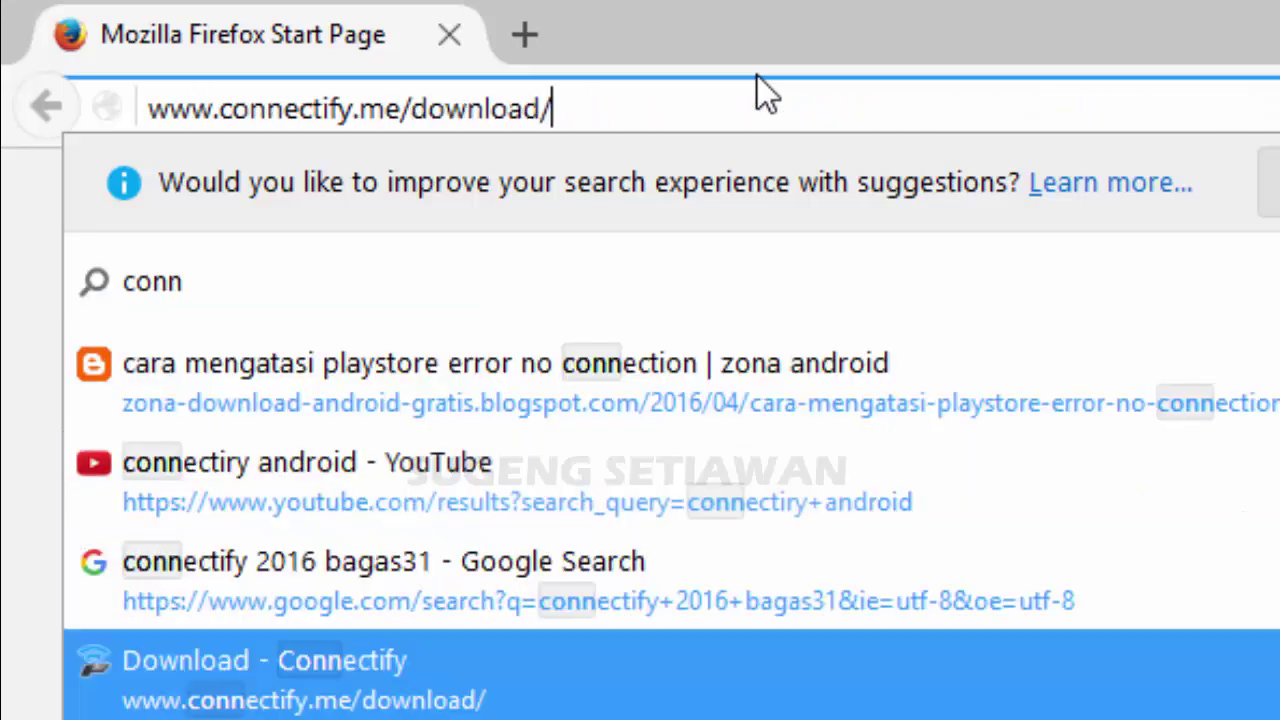
pyautogui.press('Return')
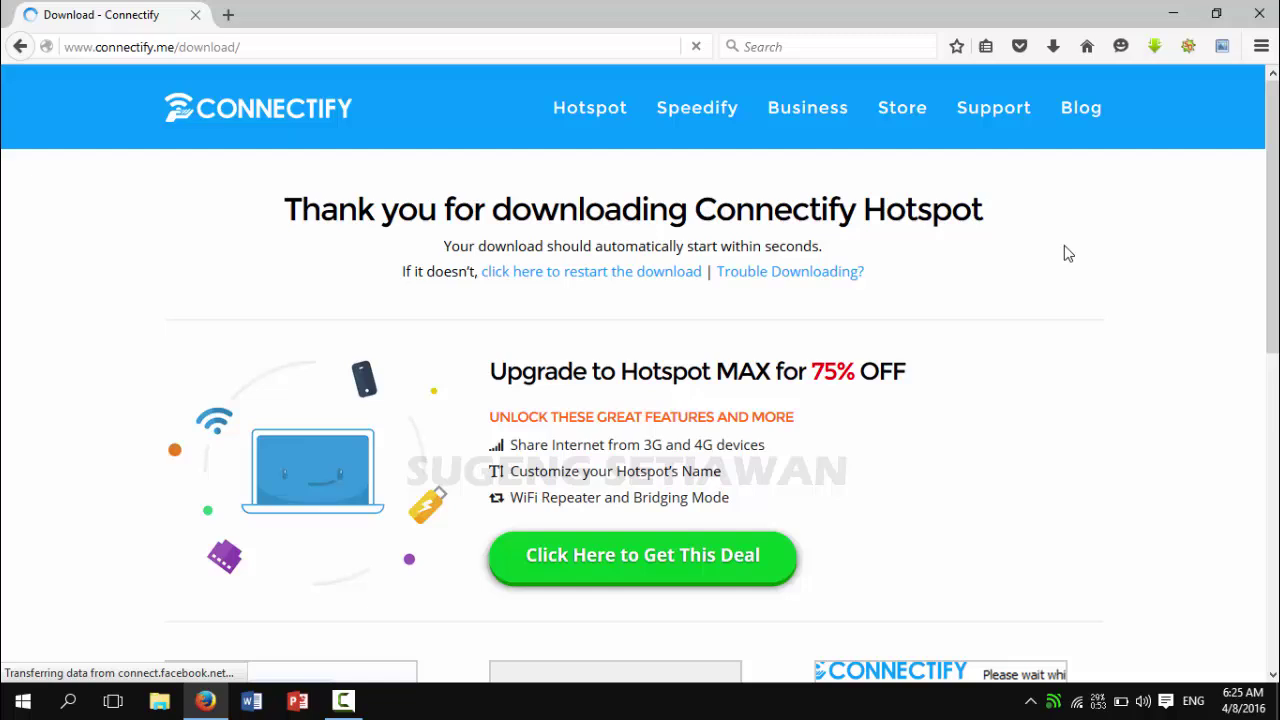
pyautogui.scroll(-2, 777, 289)
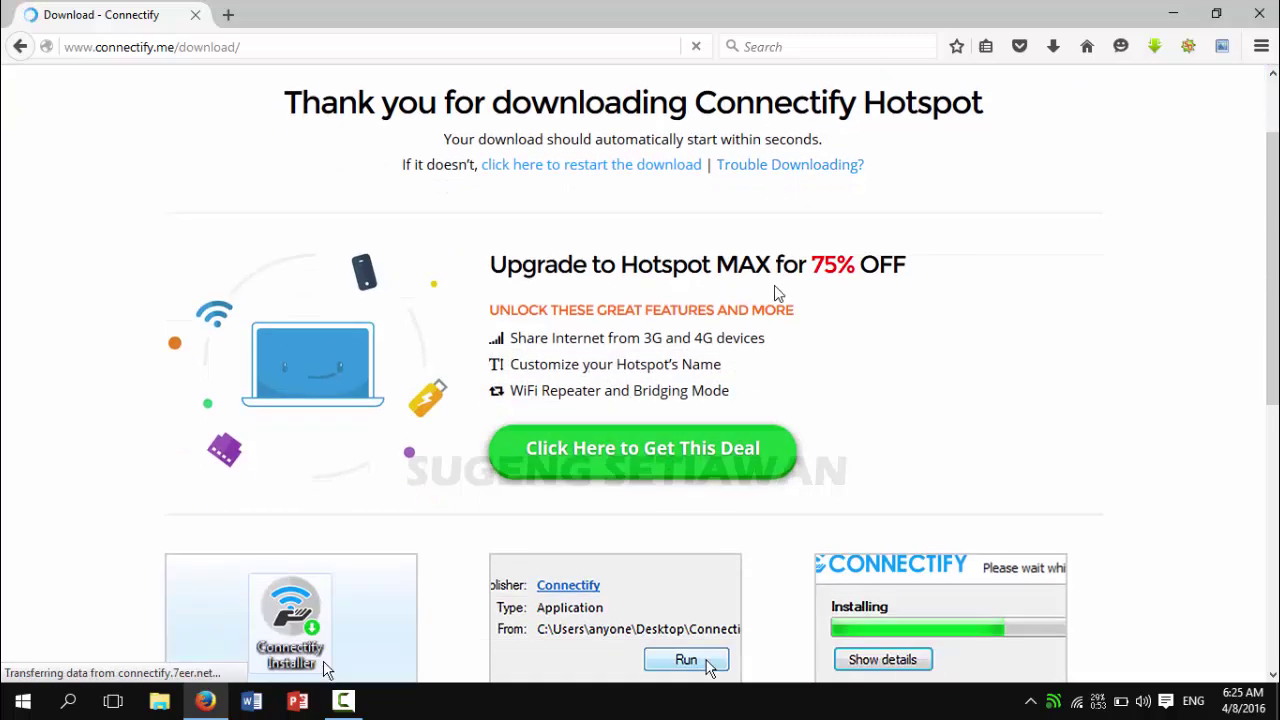
pyautogui.scroll(-4, 826, 403)
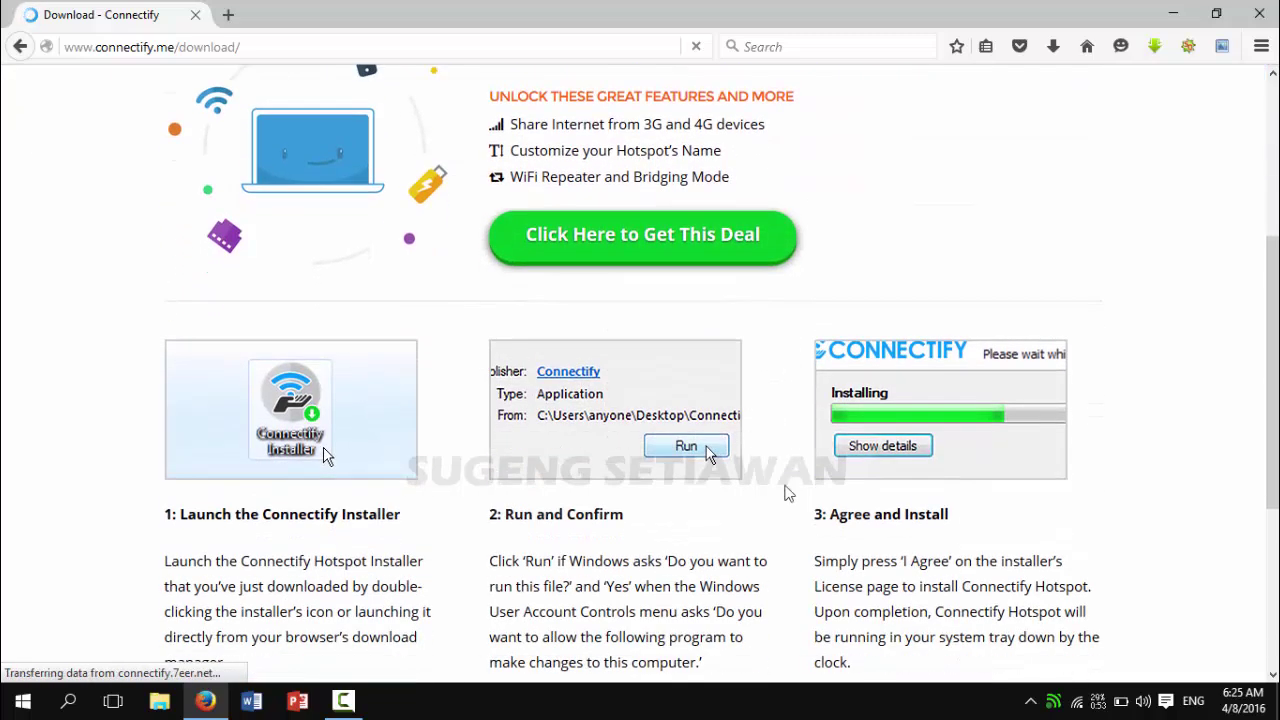
pyautogui.scroll(-4, 990, 456)
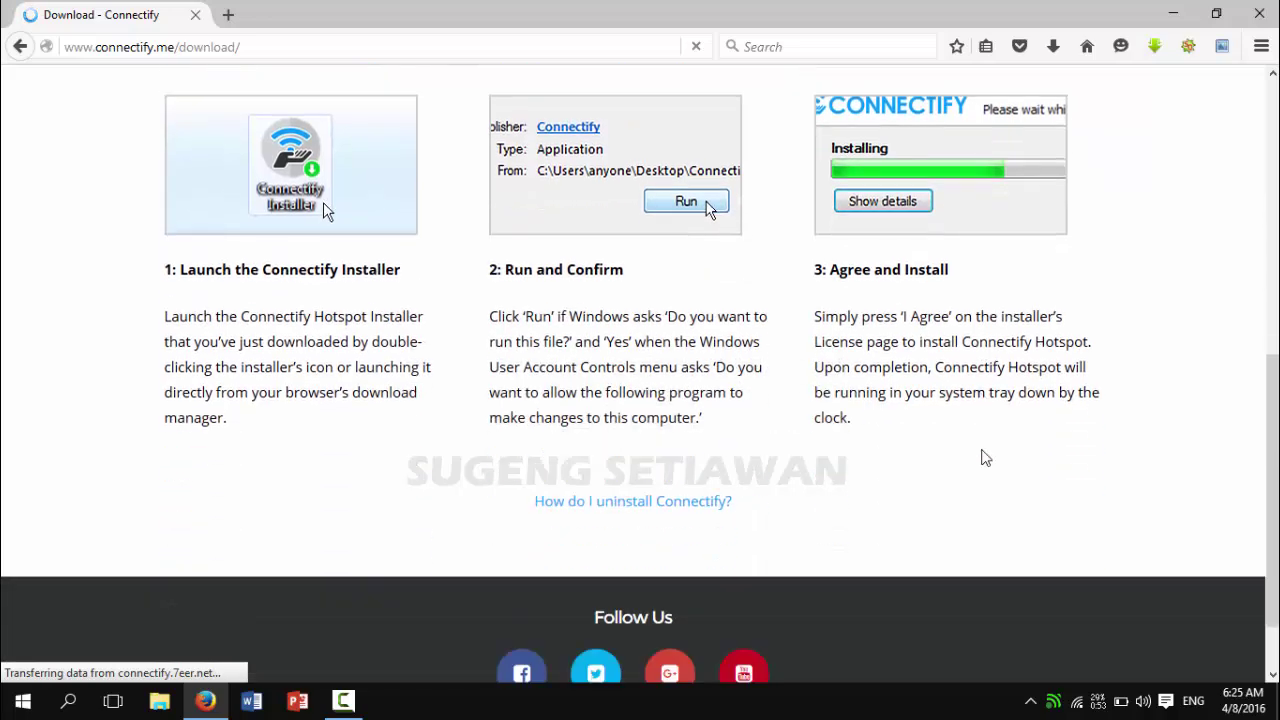
pyautogui.scroll(10, 978, 456)
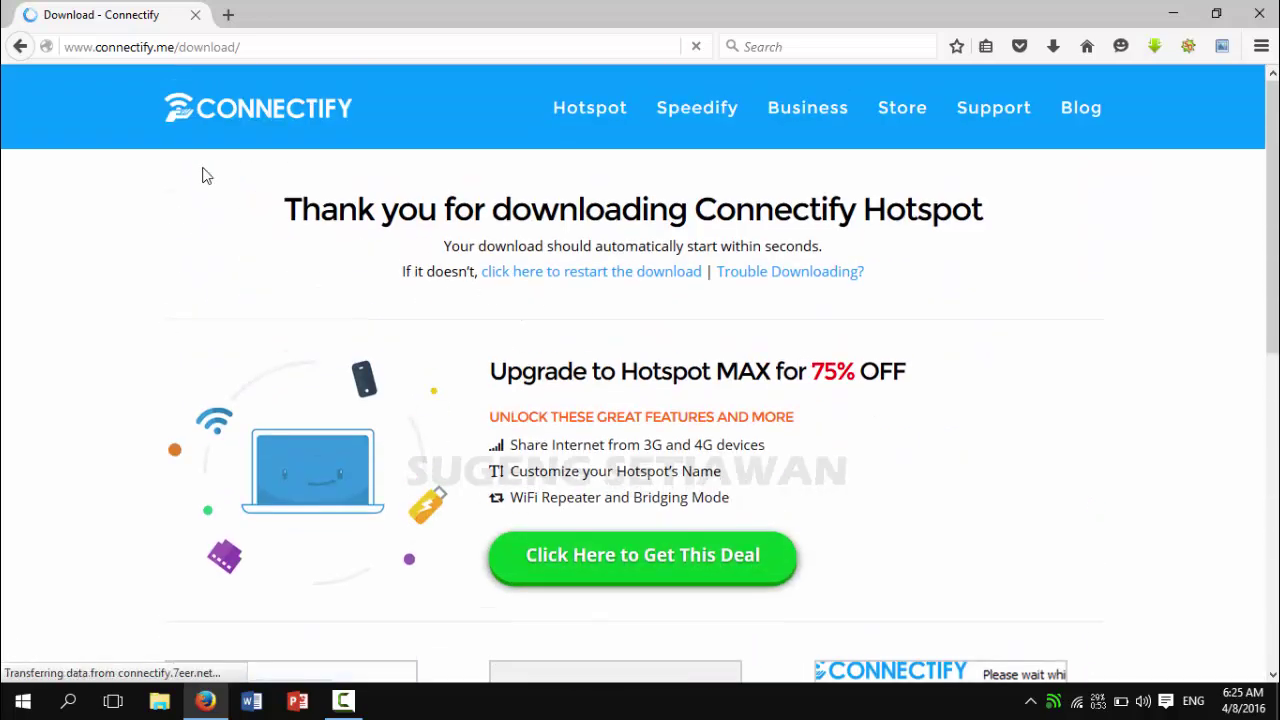
# Step: Minimize Firefox and run Connectify Hotspot 7.2.exe from the Downloads folder
pyautogui.click(1173, 14)
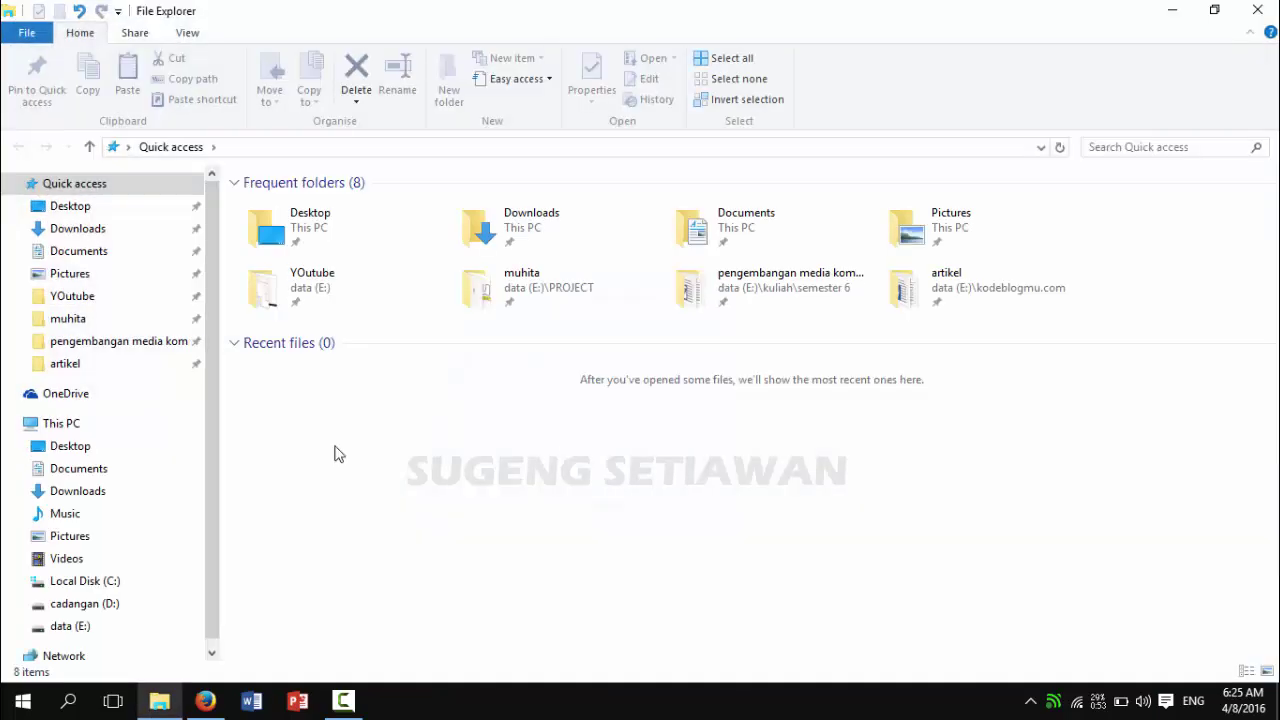
pyautogui.click(78, 229)
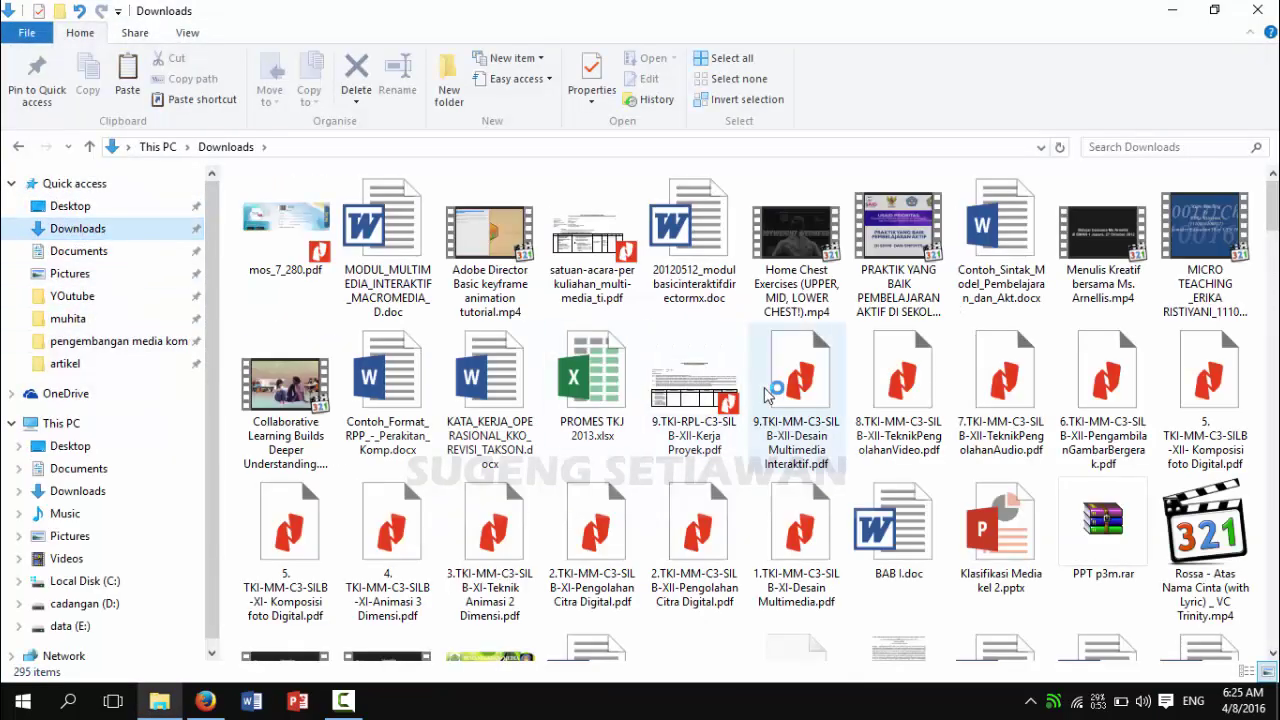
pyautogui.scroll(-15, 830, 390)
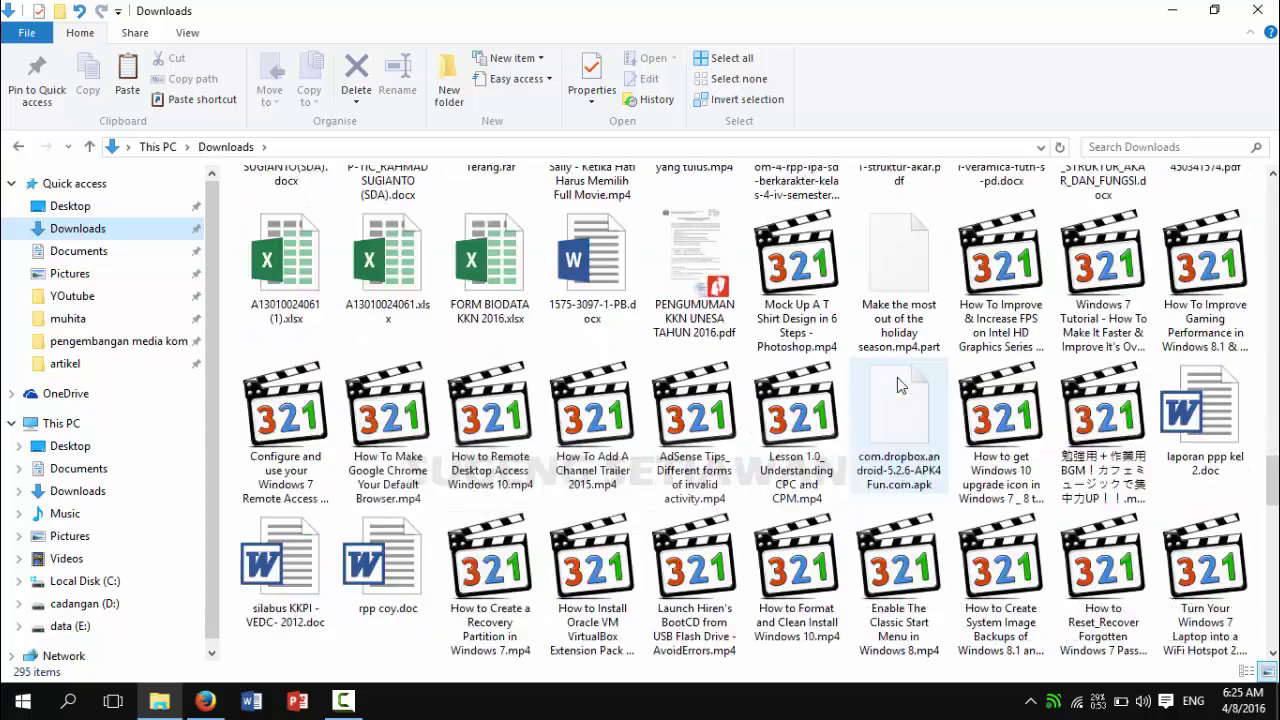
pyautogui.scroll(-10, 898, 384)
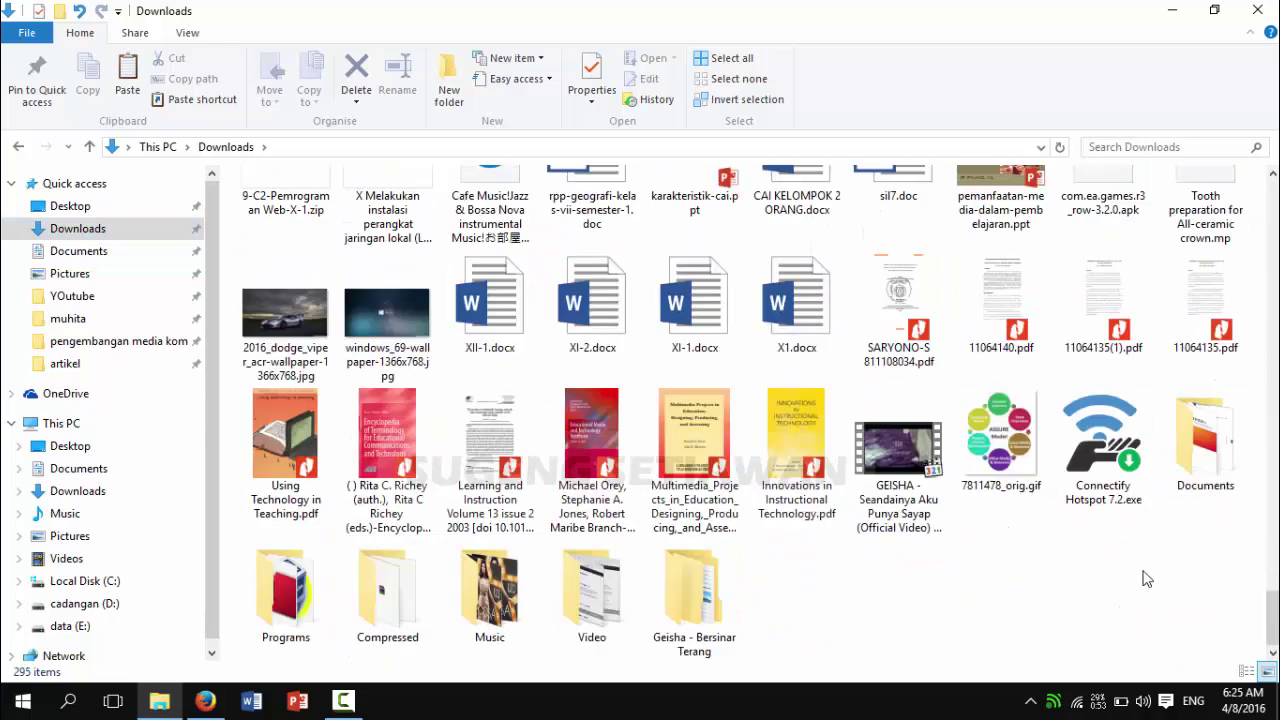
pyautogui.click(1105, 470)
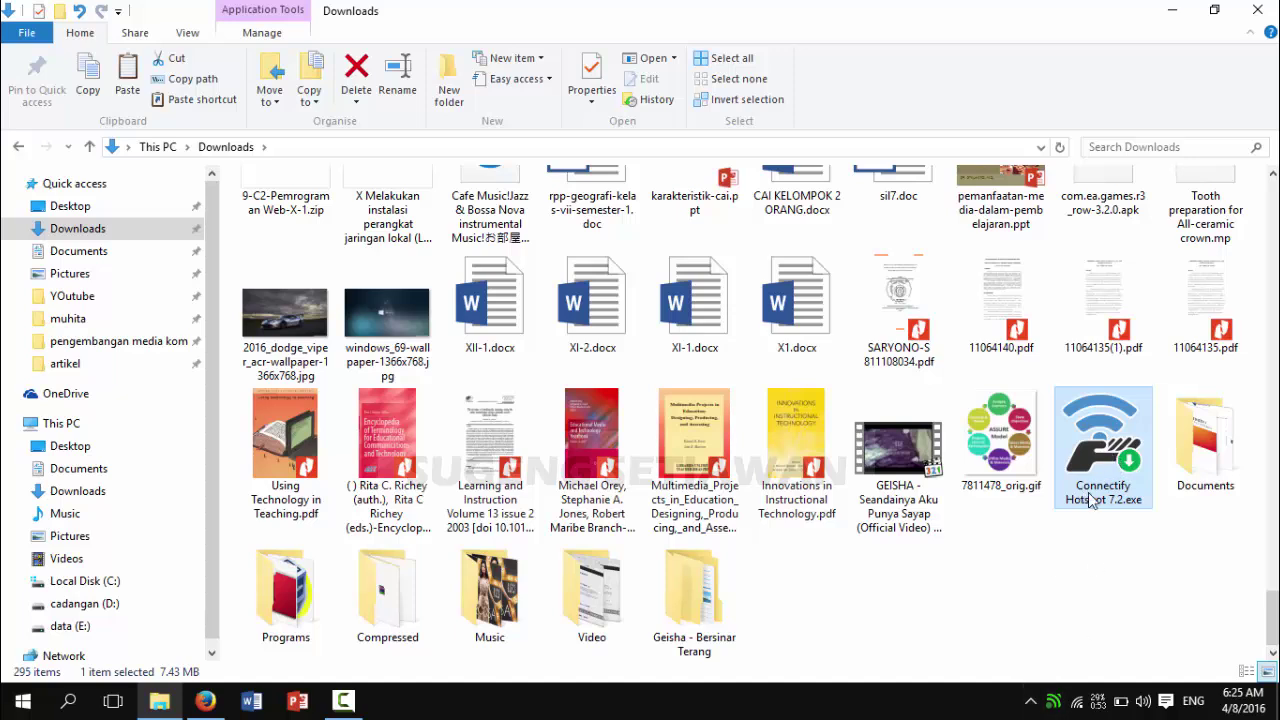
pyautogui.doubleClick(1092, 500)
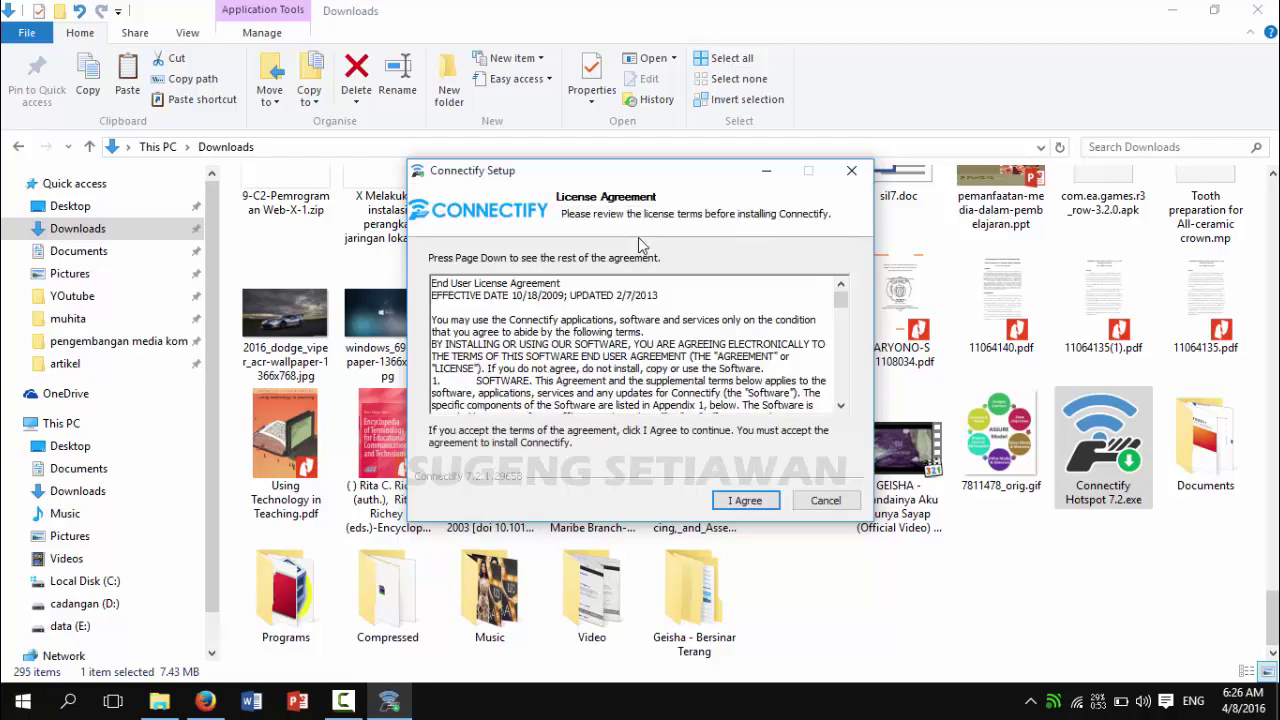
# Step: Agree to the Connectify license to begin installing, and check the network connection panel
pyautogui.click(745, 500)
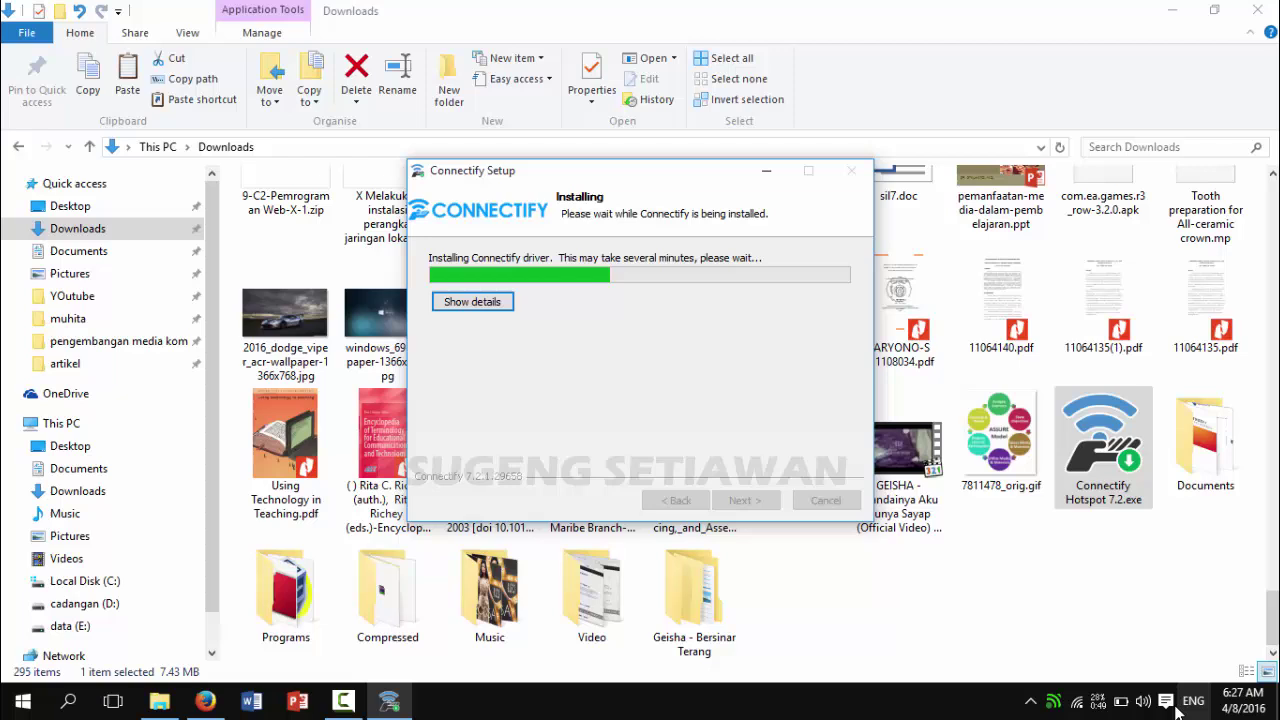
pyautogui.click(1075, 708)
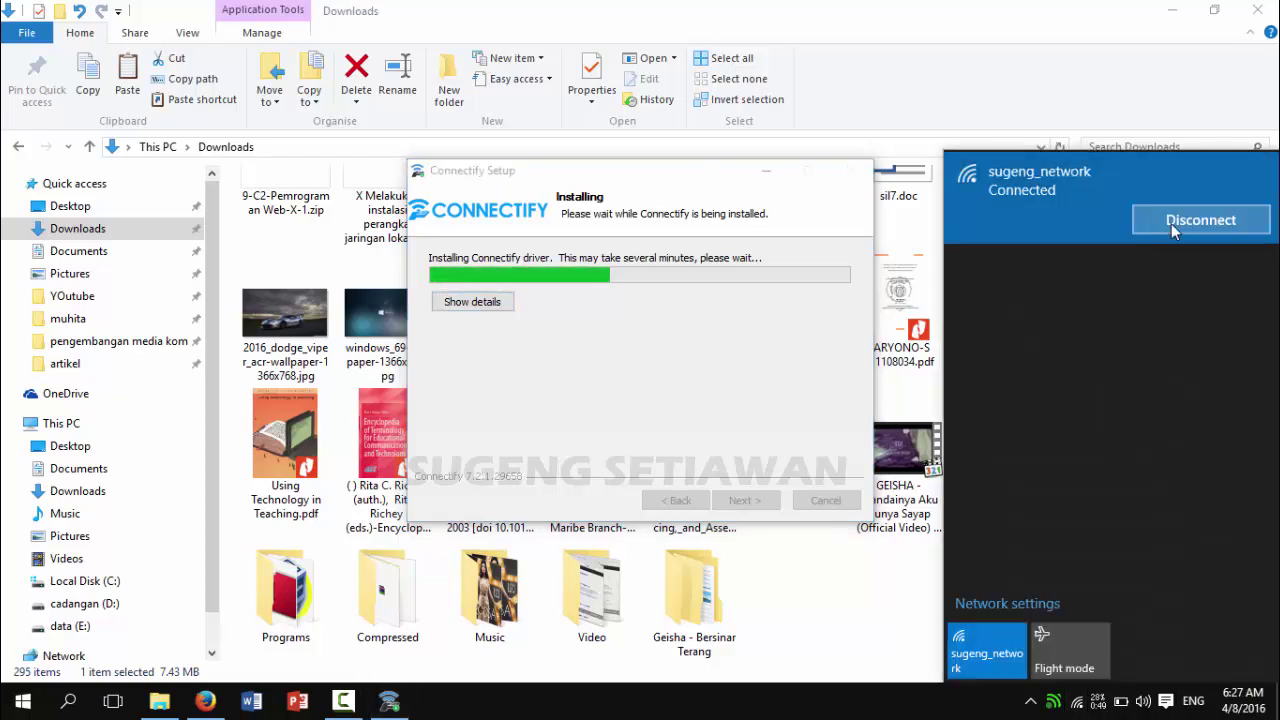
# Step: Close the network panel and minimize File Explorer while the installation finishes
pyautogui.click(876, 569)
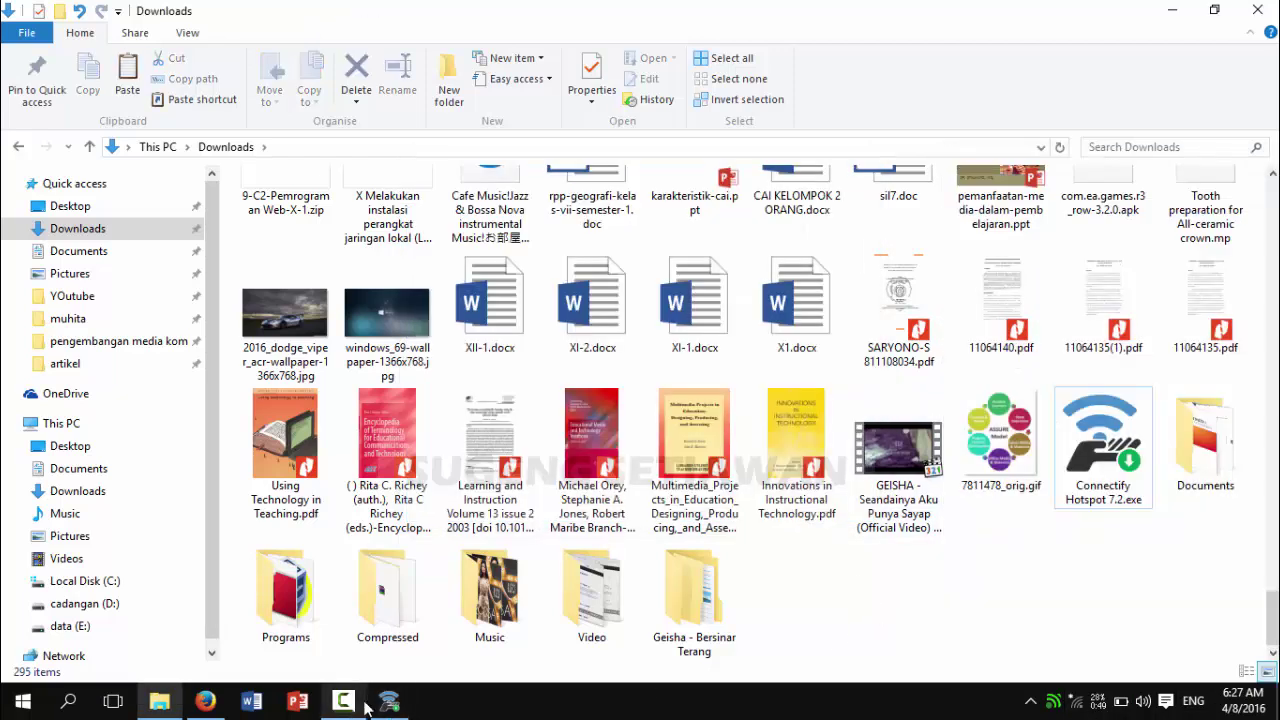
pyautogui.click(1174, 11)
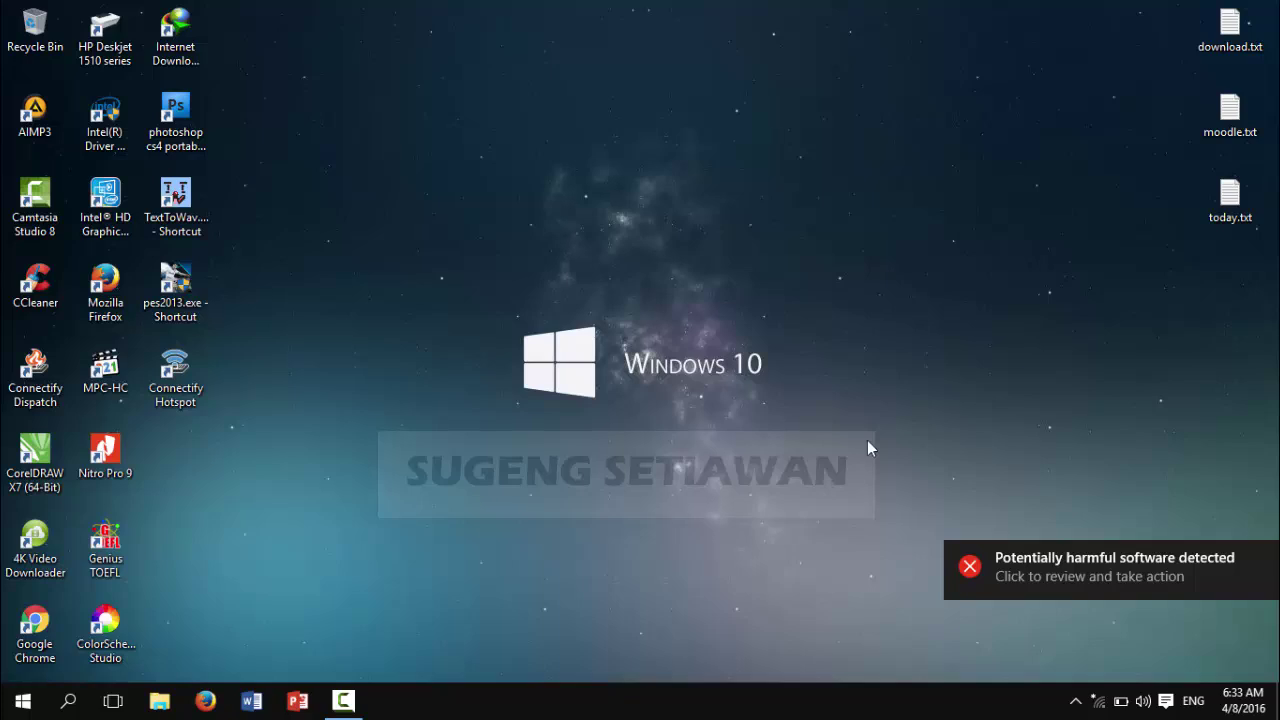
# Step: Start Connectify Hotspot from the Start menu's Connectify group, closing the activation error and tutorial
pyautogui.click(22, 700)
pyautogui.click(97, 662)
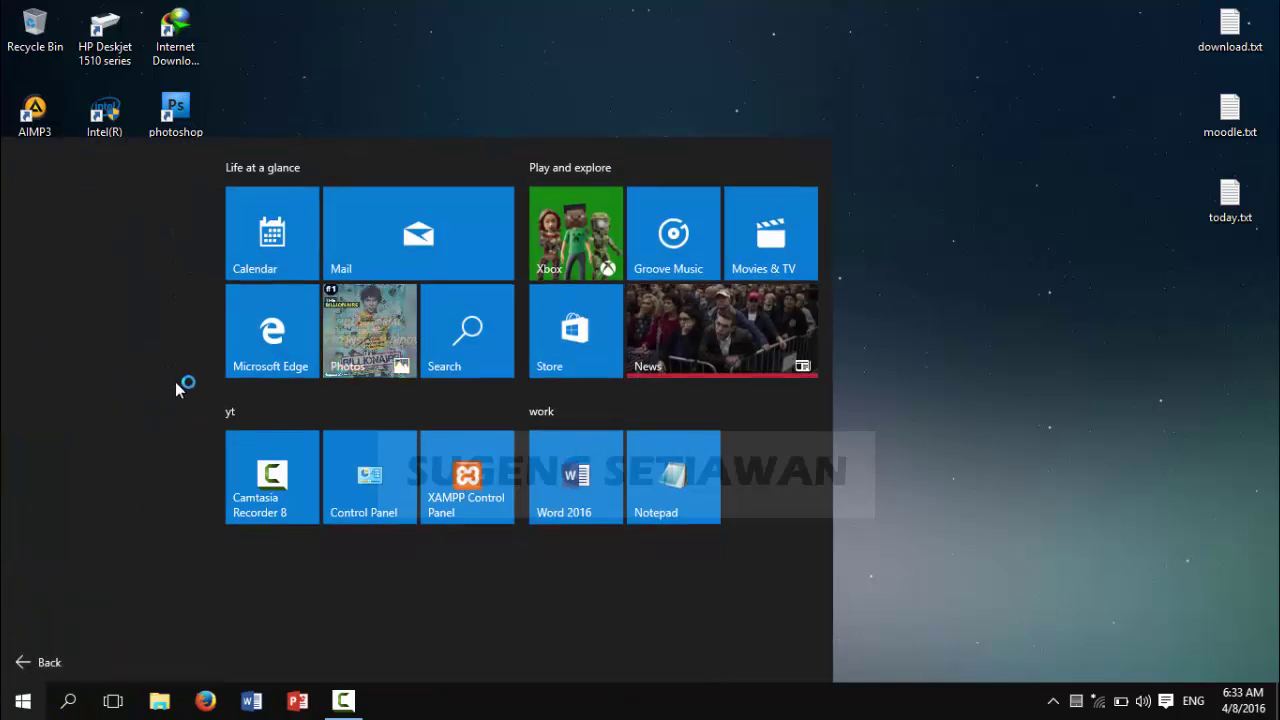
pyautogui.scroll(-3, 150, 440)
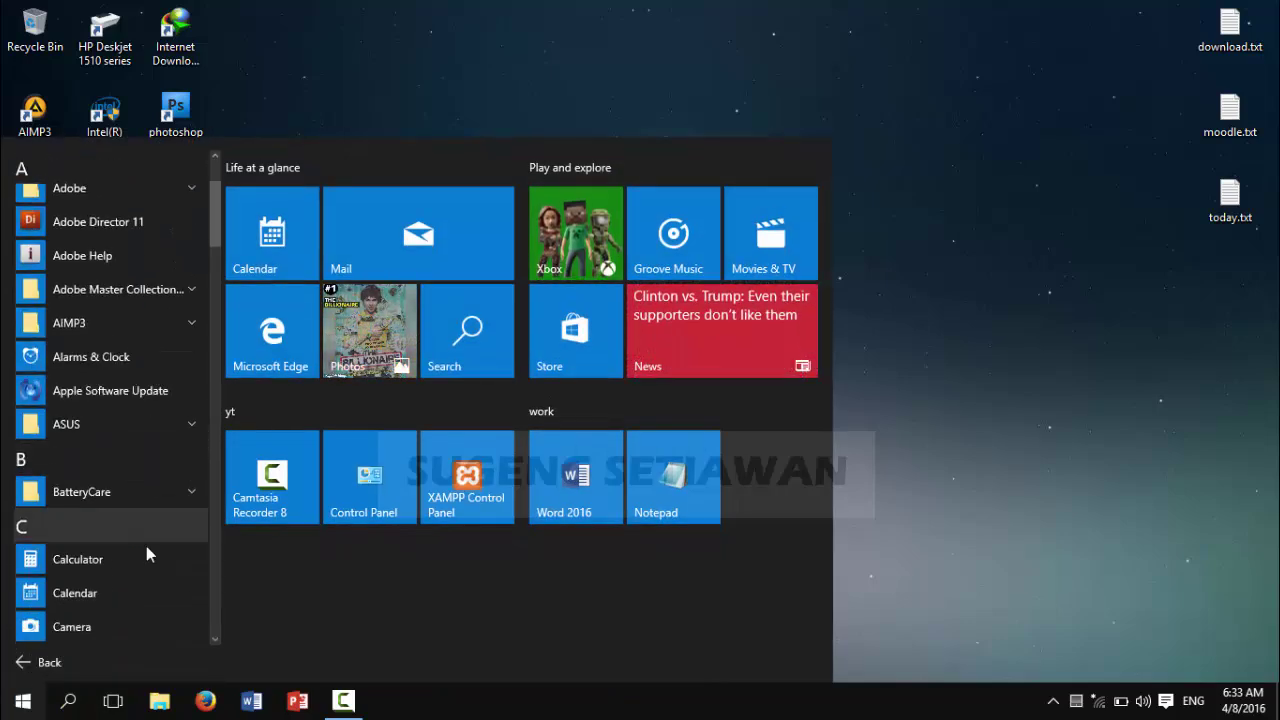
pyautogui.scroll(-2, 147, 551)
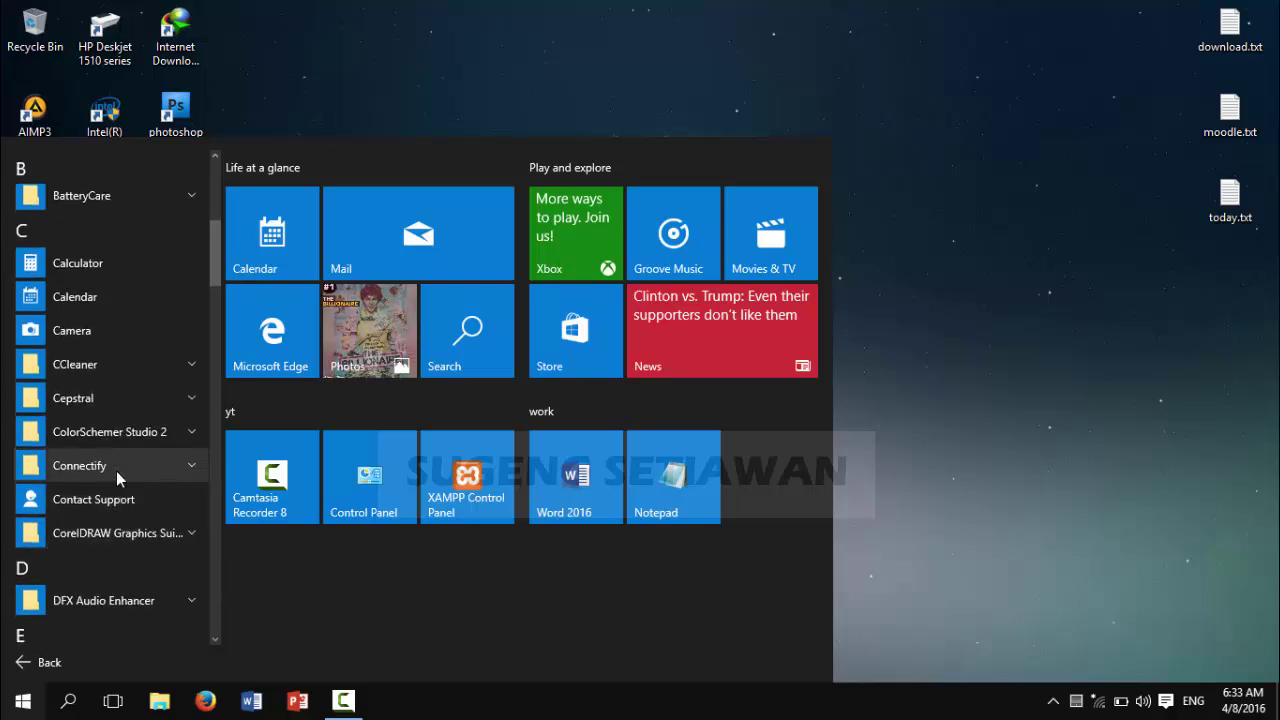
pyautogui.click(116, 466)
pyautogui.scroll(-1, 170, 565)
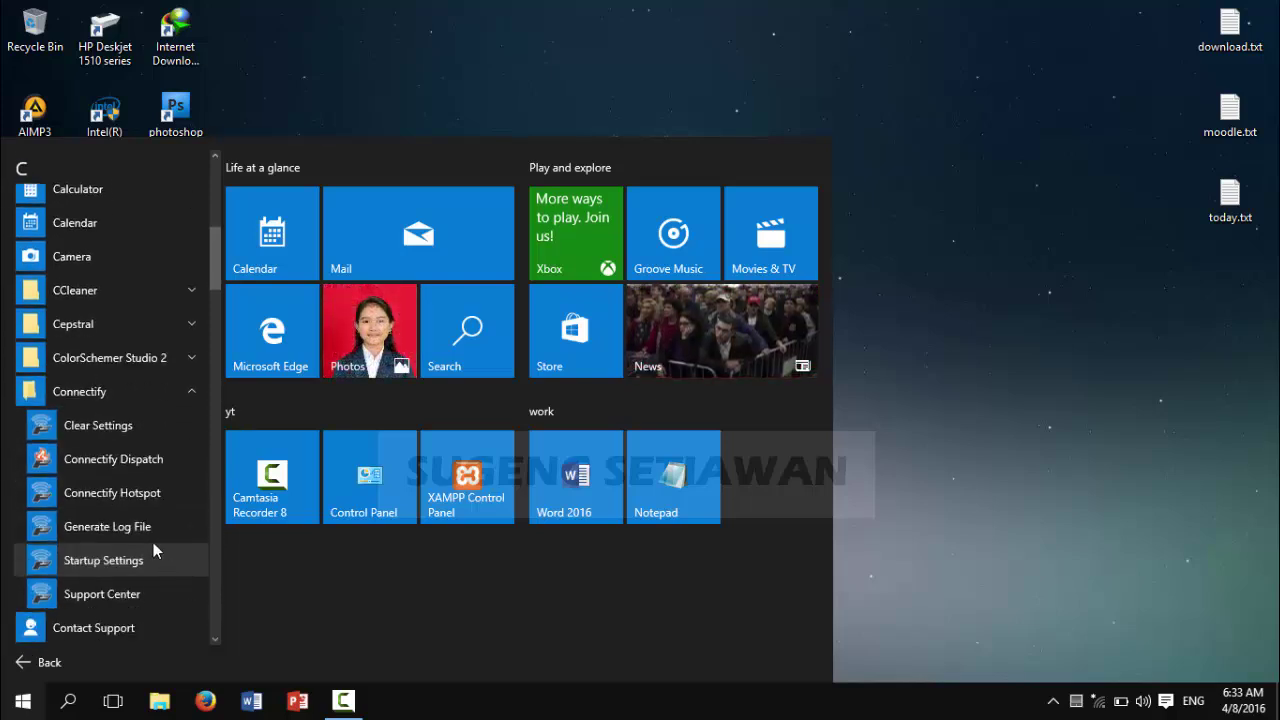
pyautogui.click(102, 496)
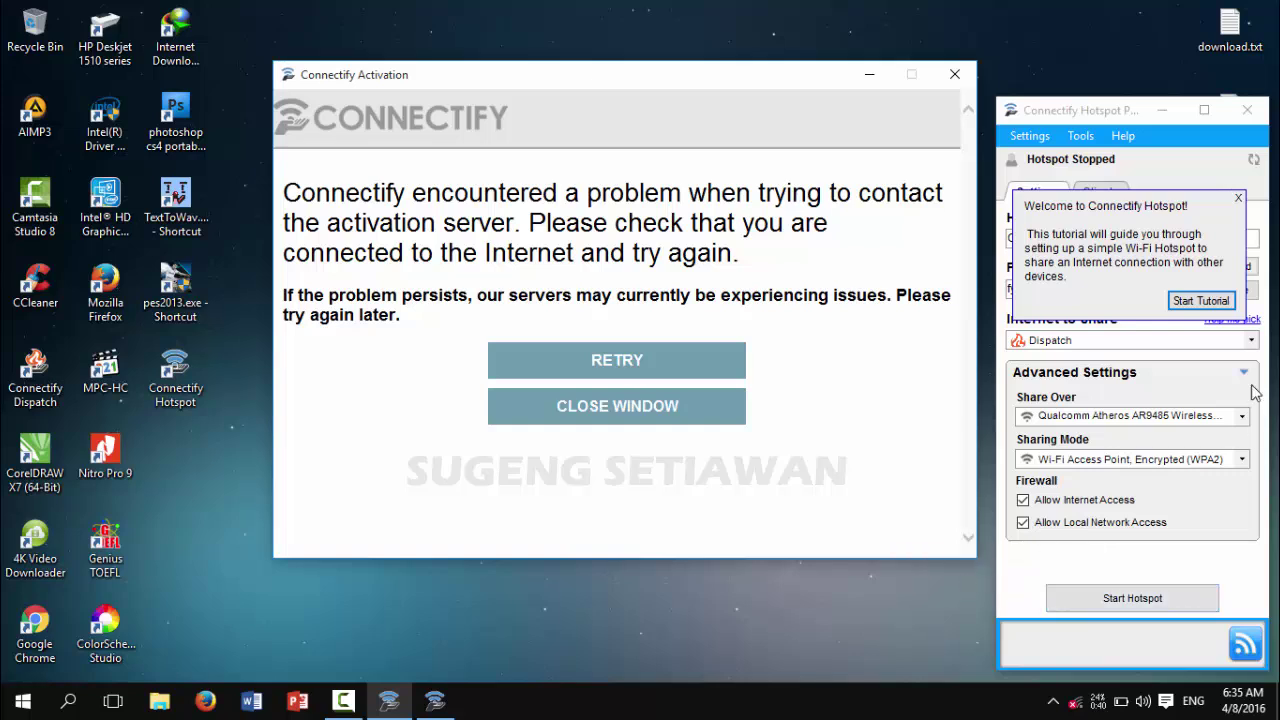
pyautogui.click(645, 421)
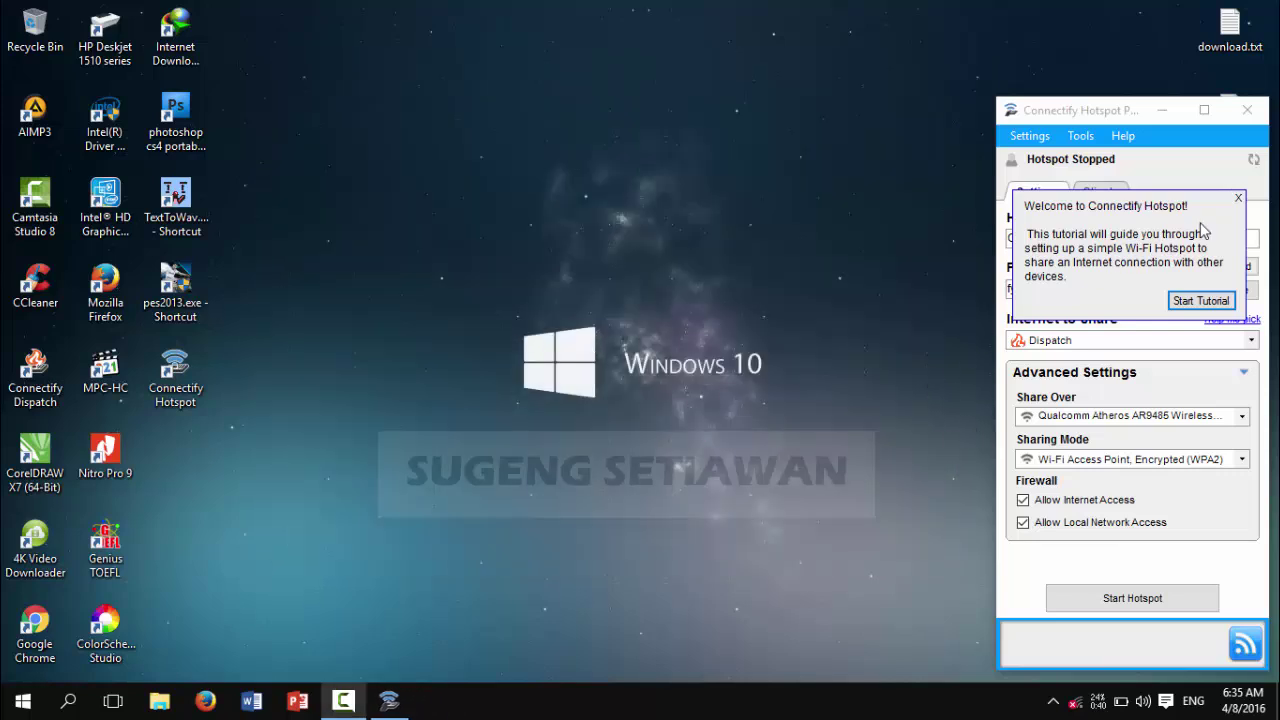
pyautogui.click(1239, 200)
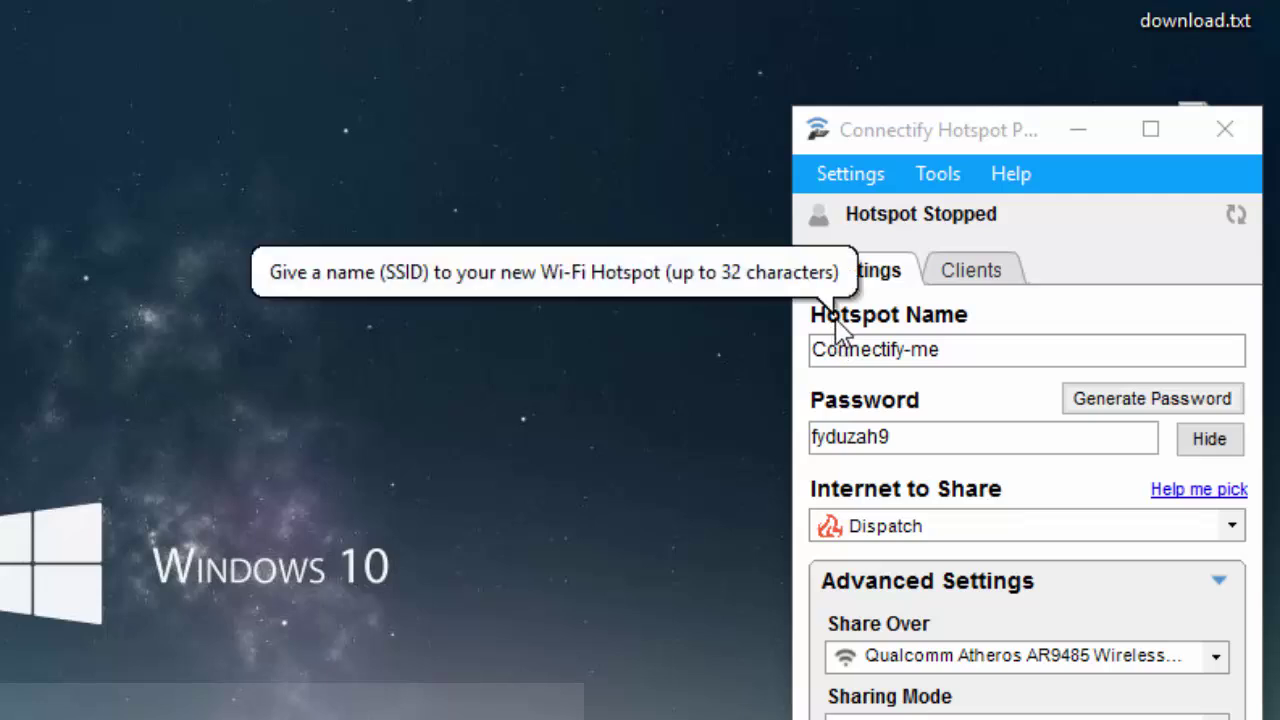
# Step: Replace the default hotspot name Connectify-me with a custom name
pyautogui.moveTo(1000, 348); pyautogui.dragTo(800, 366)
pyautogui.press('BackSpace')
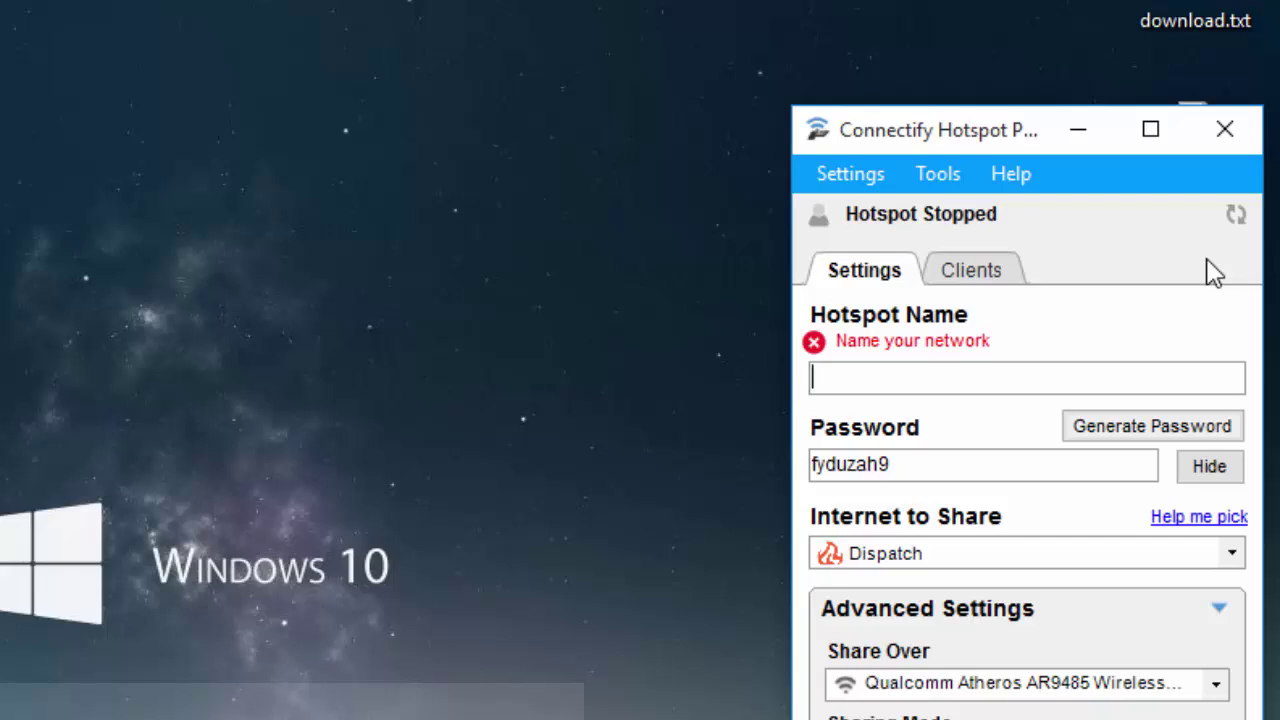
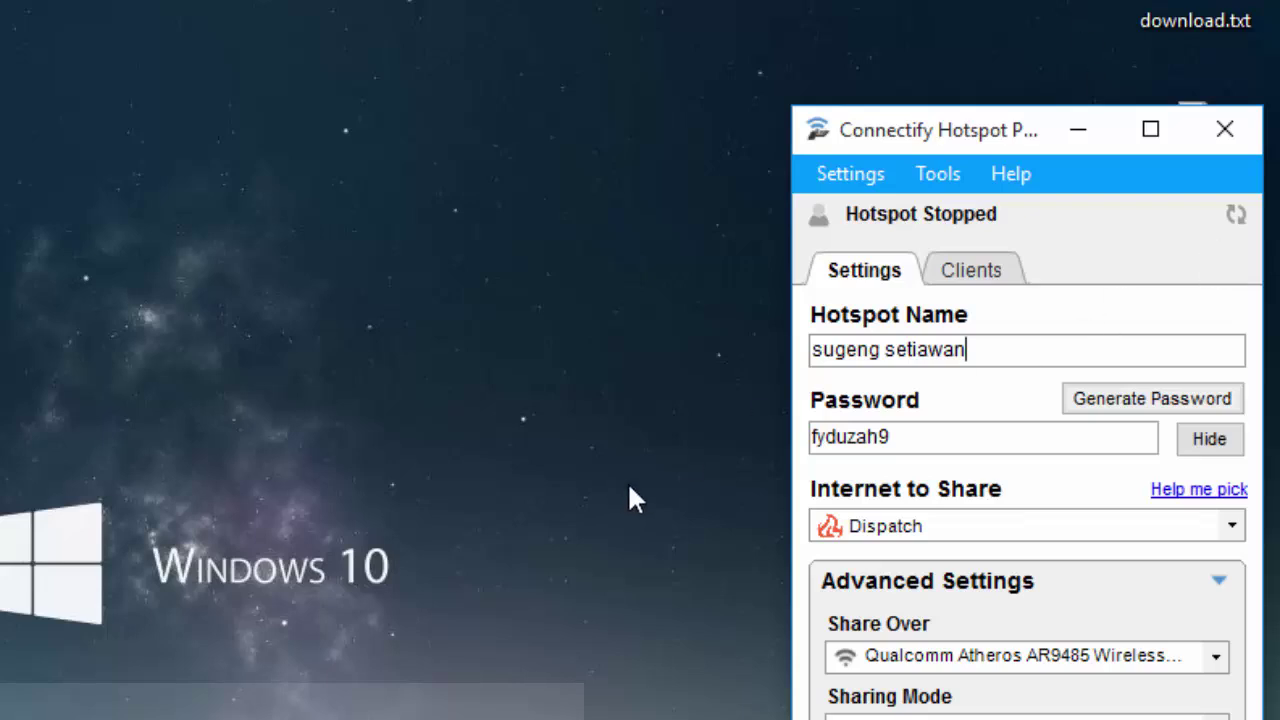
# Step: Enter a new hotspot password, check it, and leave it masked
pyautogui.moveTo(903, 408)
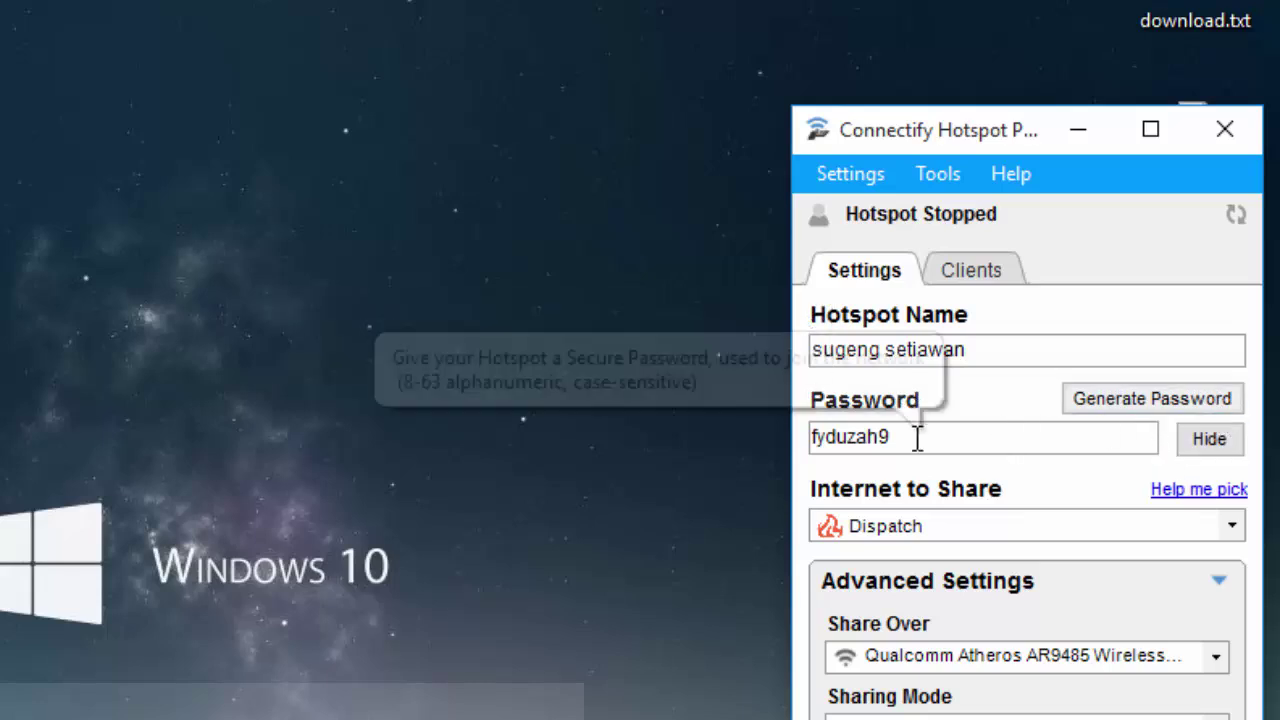
pyautogui.moveTo(917, 437); pyautogui.dragTo(755, 427)
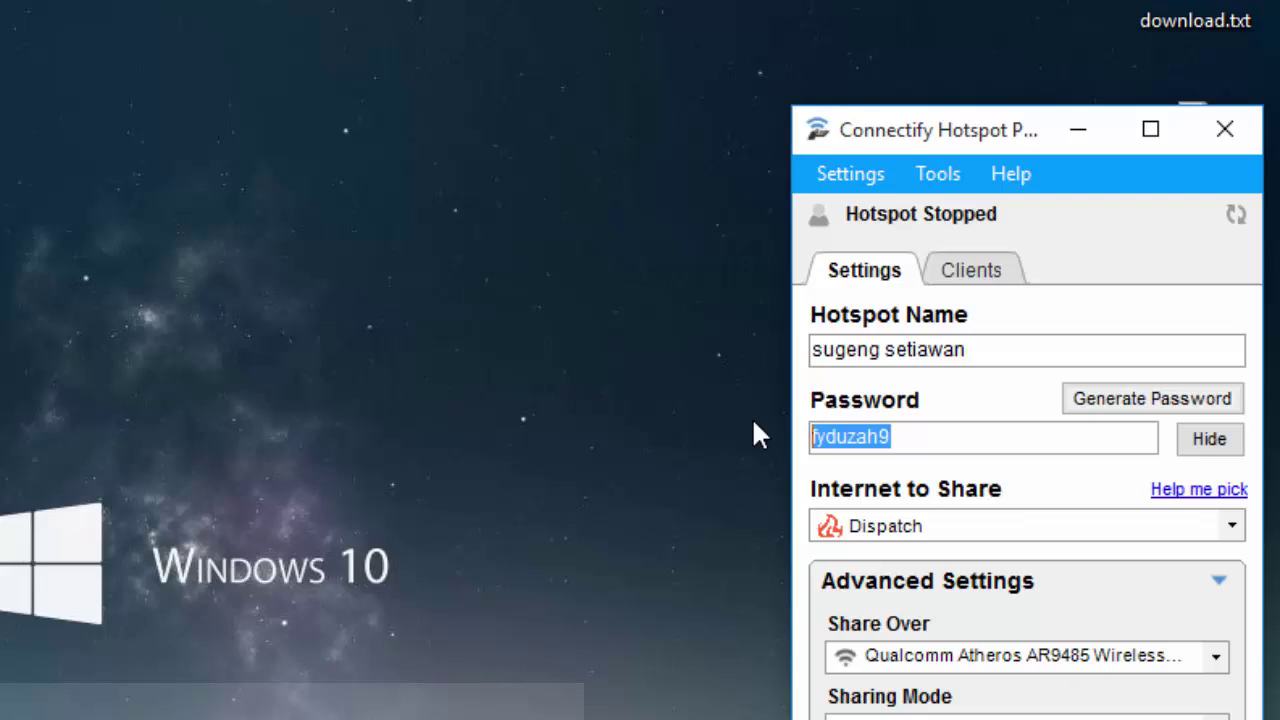
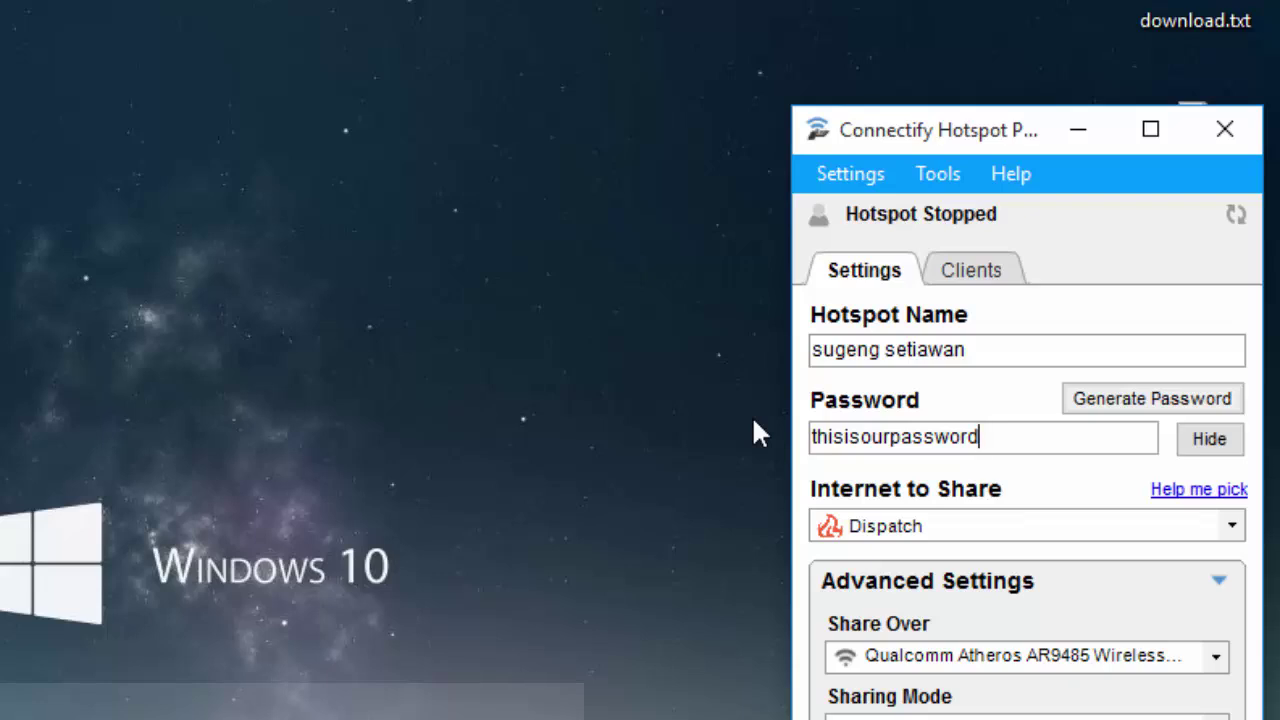
pyautogui.click(1209, 449)
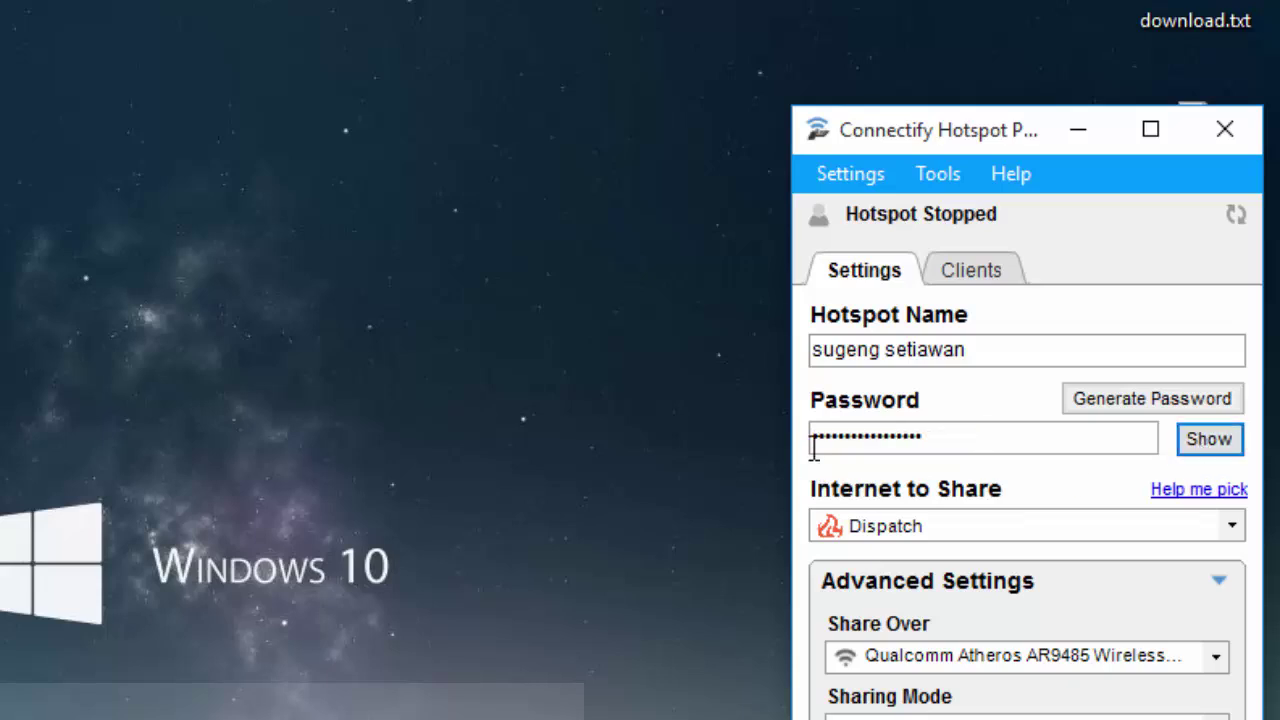
pyautogui.click(1212, 442)
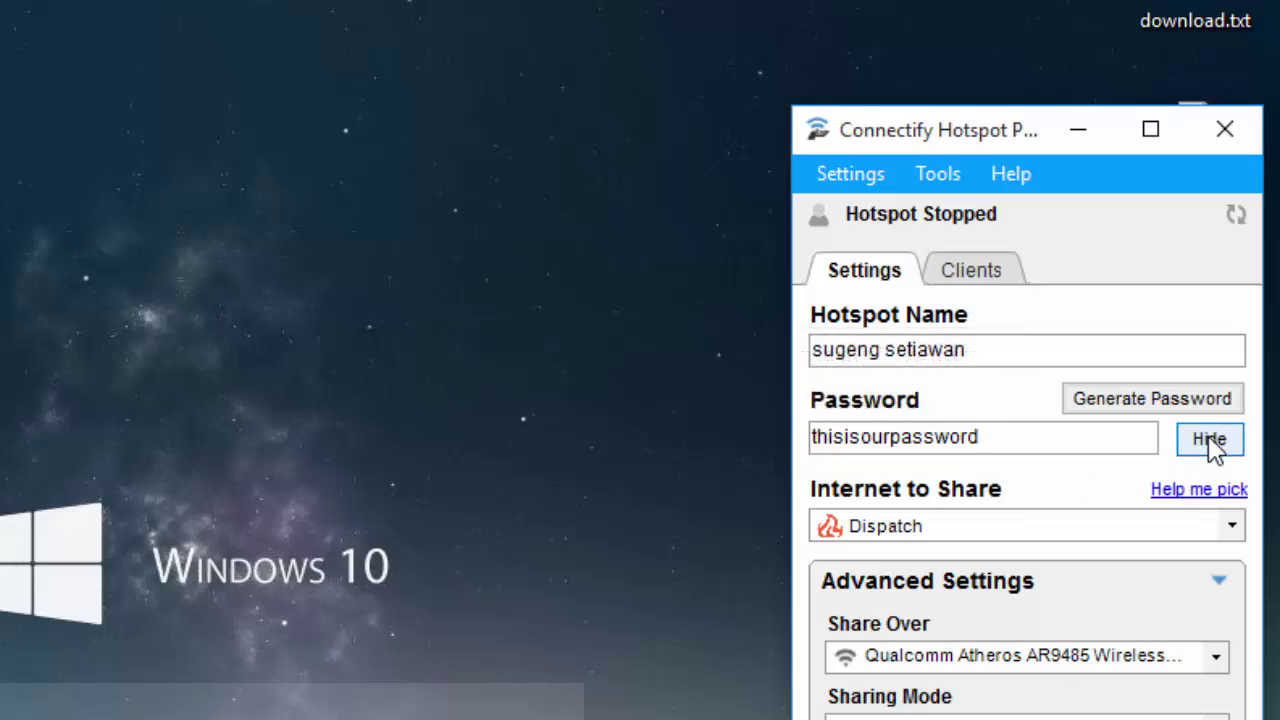
pyautogui.click(1211, 440)
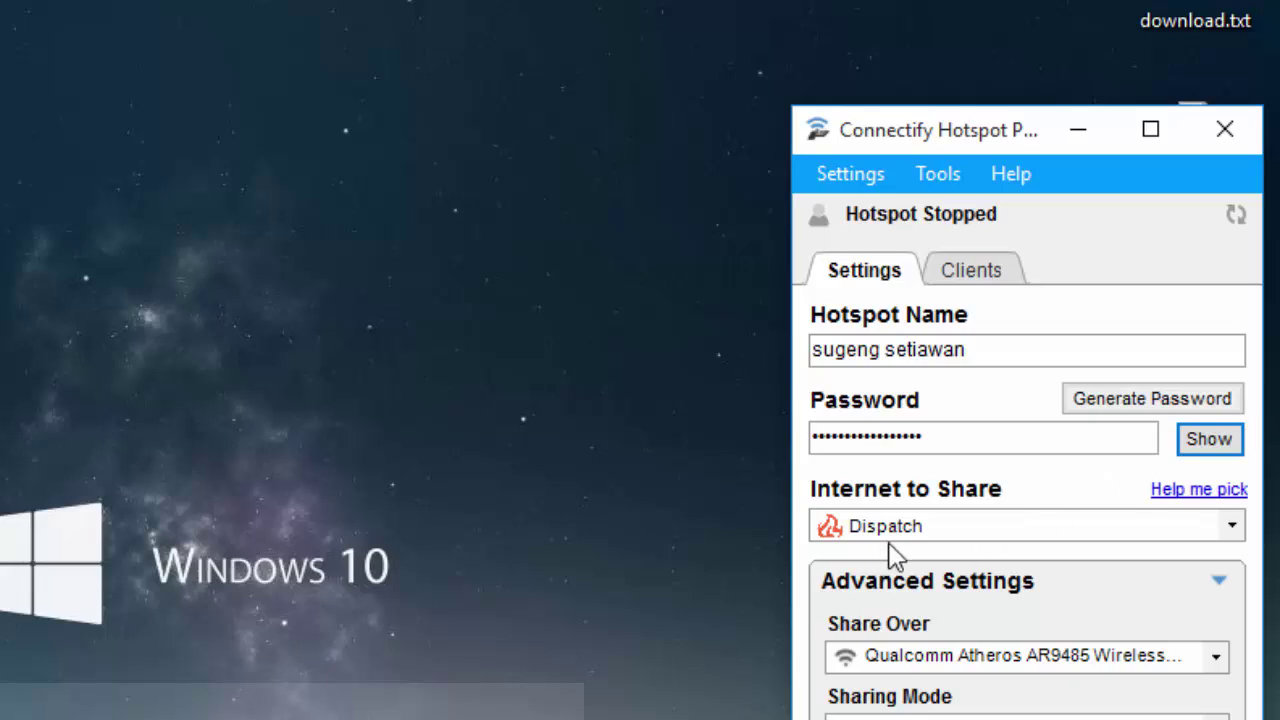
pyautogui.moveTo(958, 512)
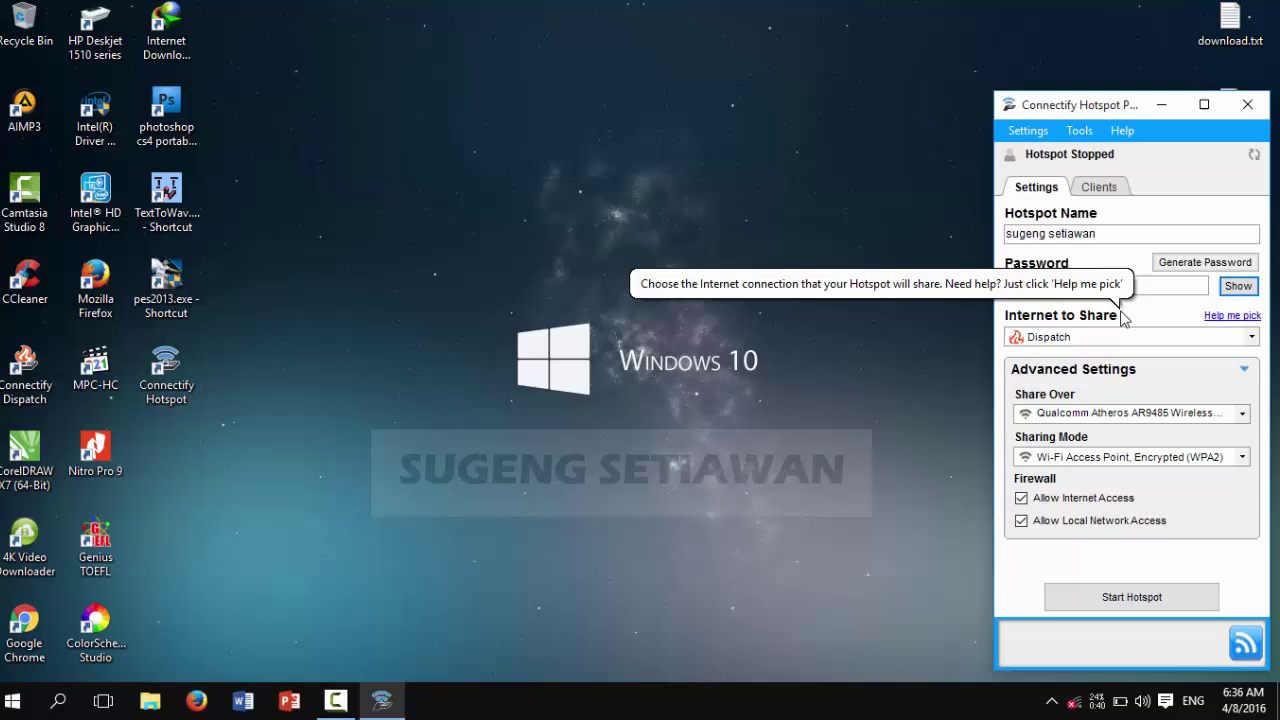
# Step: Set Internet to Share to Automatic, keeping the Qualcomm adapter and Wi-Fi Access Point (WPA2) mode
pyautogui.click(1072, 340)
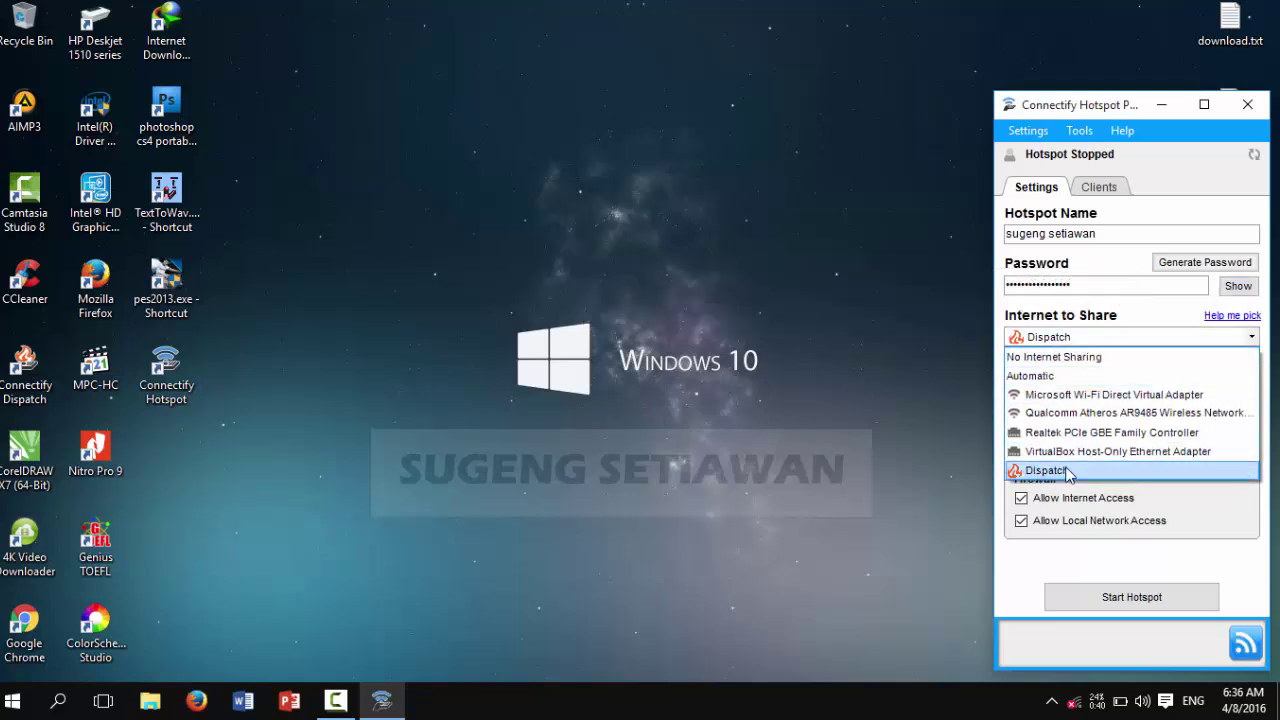
pyautogui.click(1027, 376)
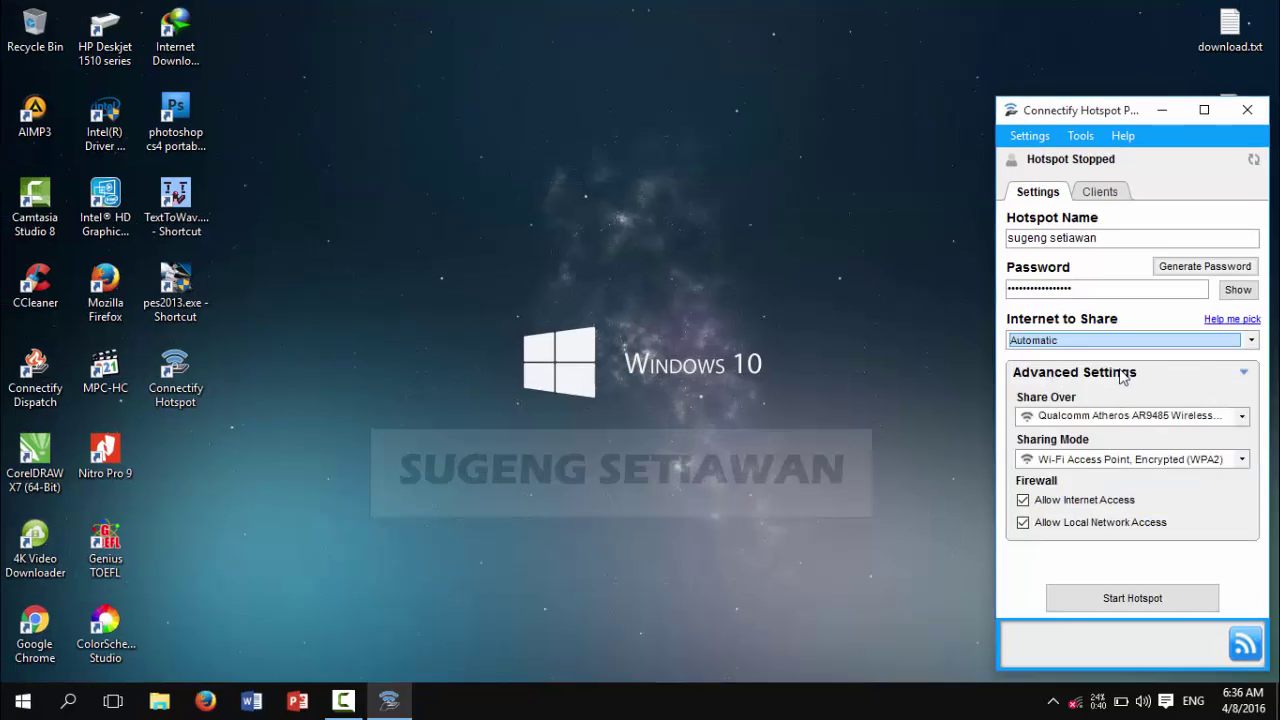
pyautogui.click(1212, 419)
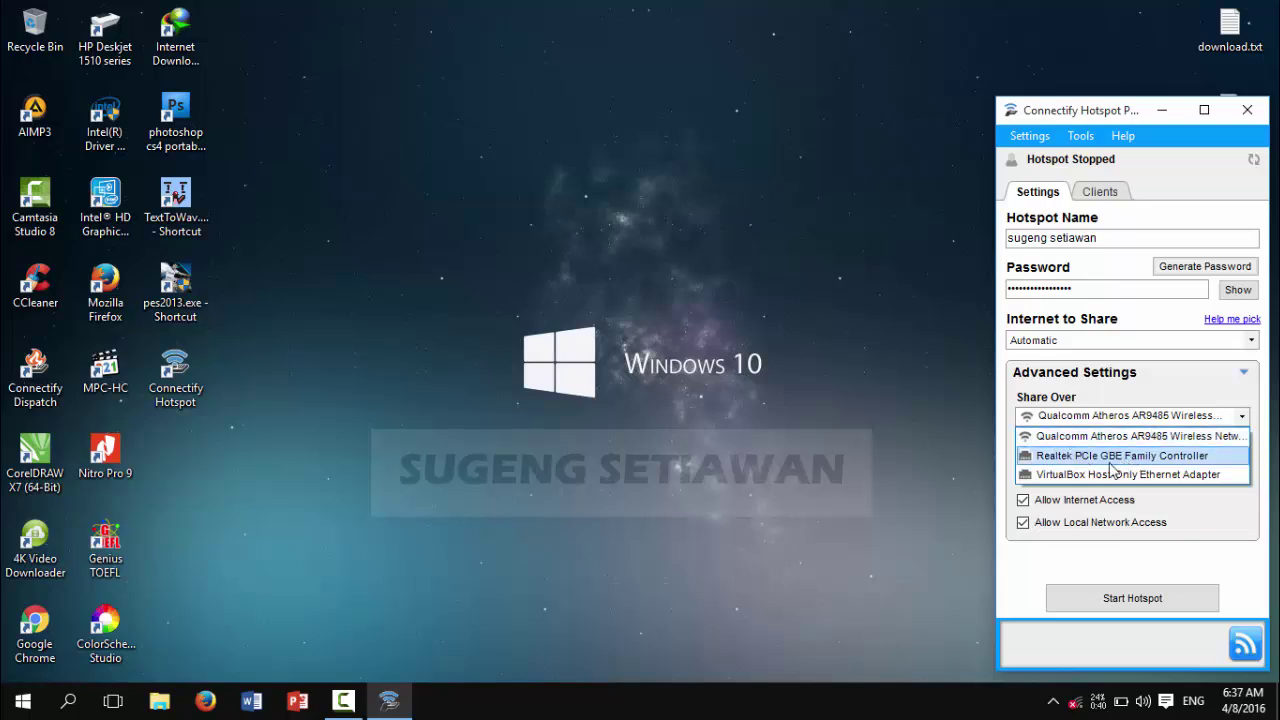
pyautogui.click(1086, 441)
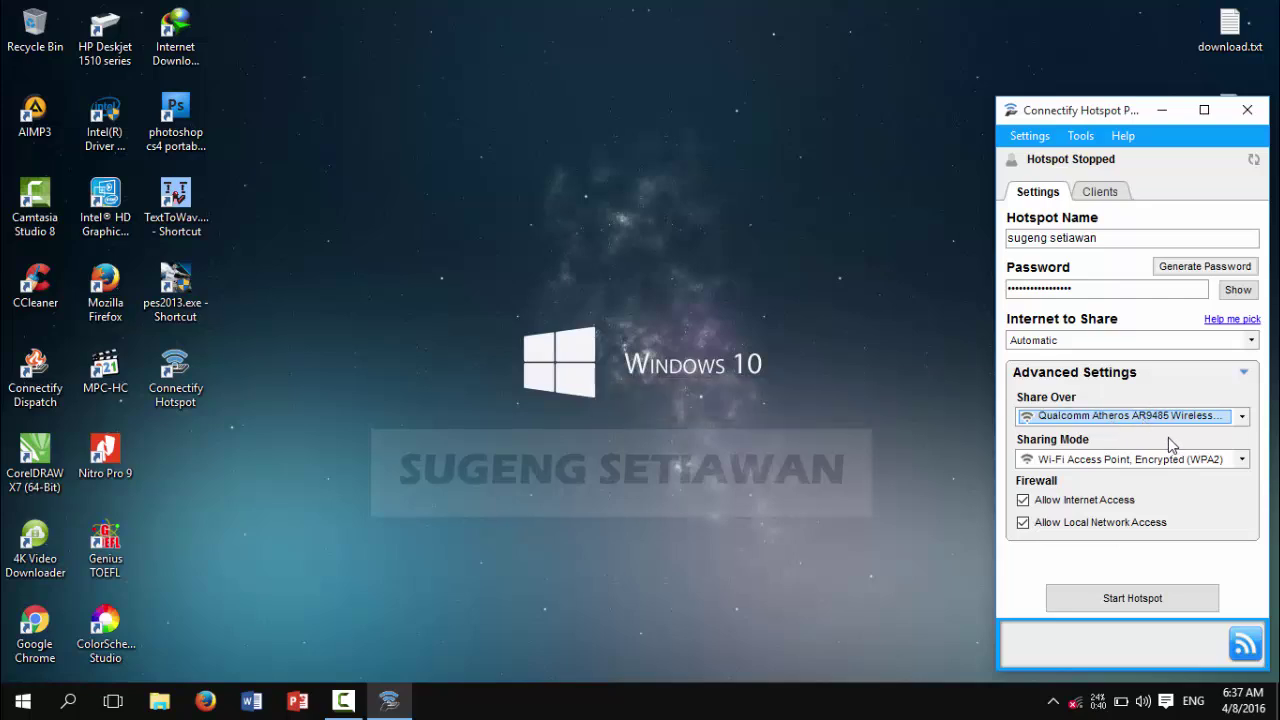
pyautogui.click(1062, 461)
pyautogui.click(1211, 481)
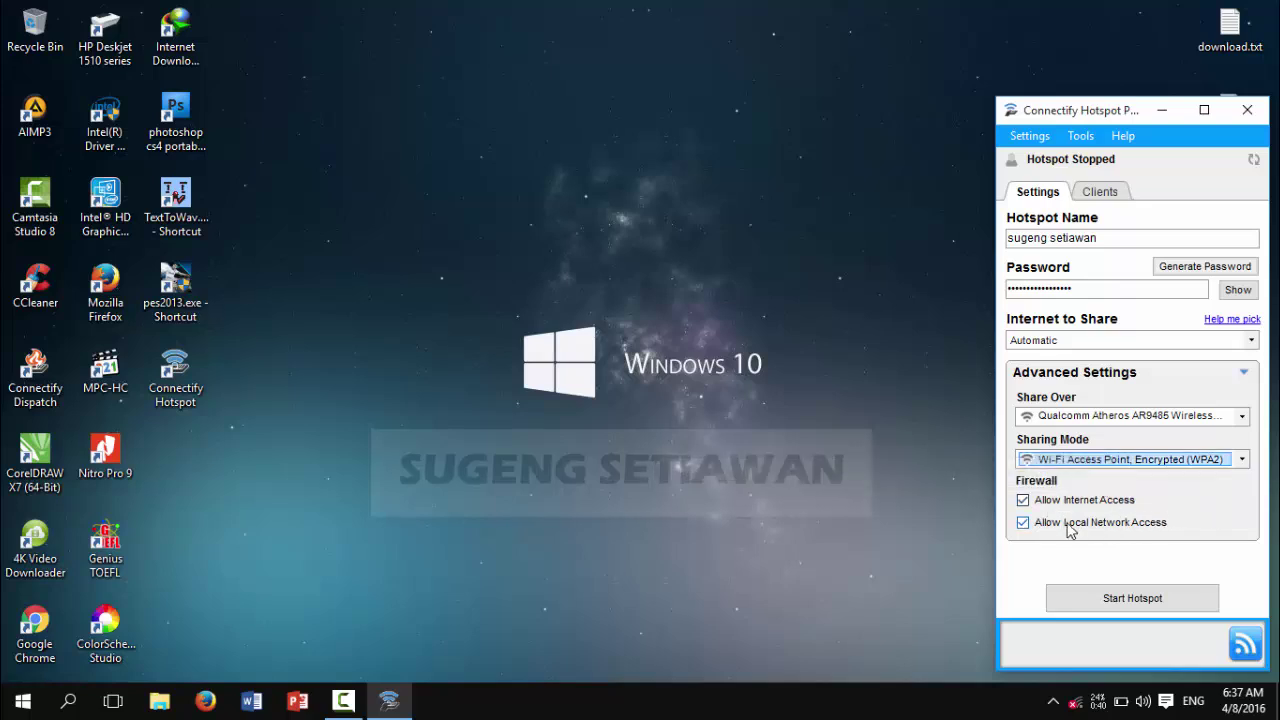
# Step: Start the hotspot, then view the Windows notifications panel
pyautogui.click(1112, 598)
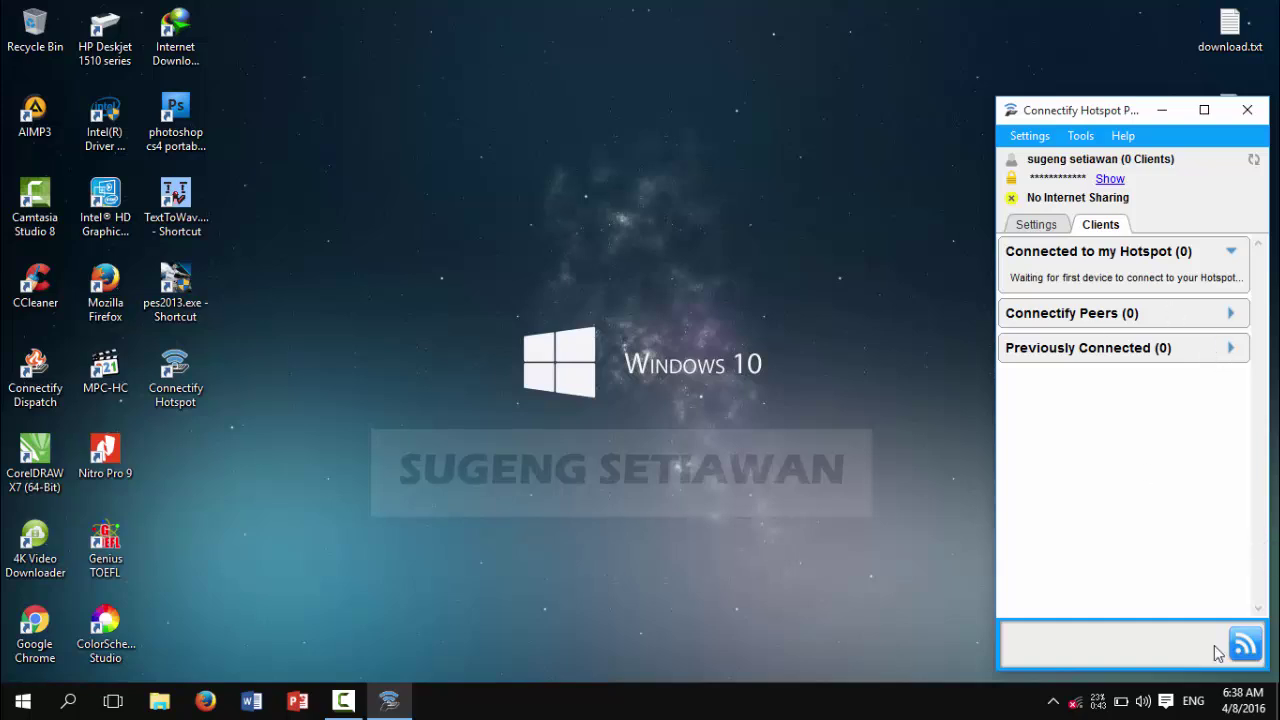
pyautogui.click(1167, 703)
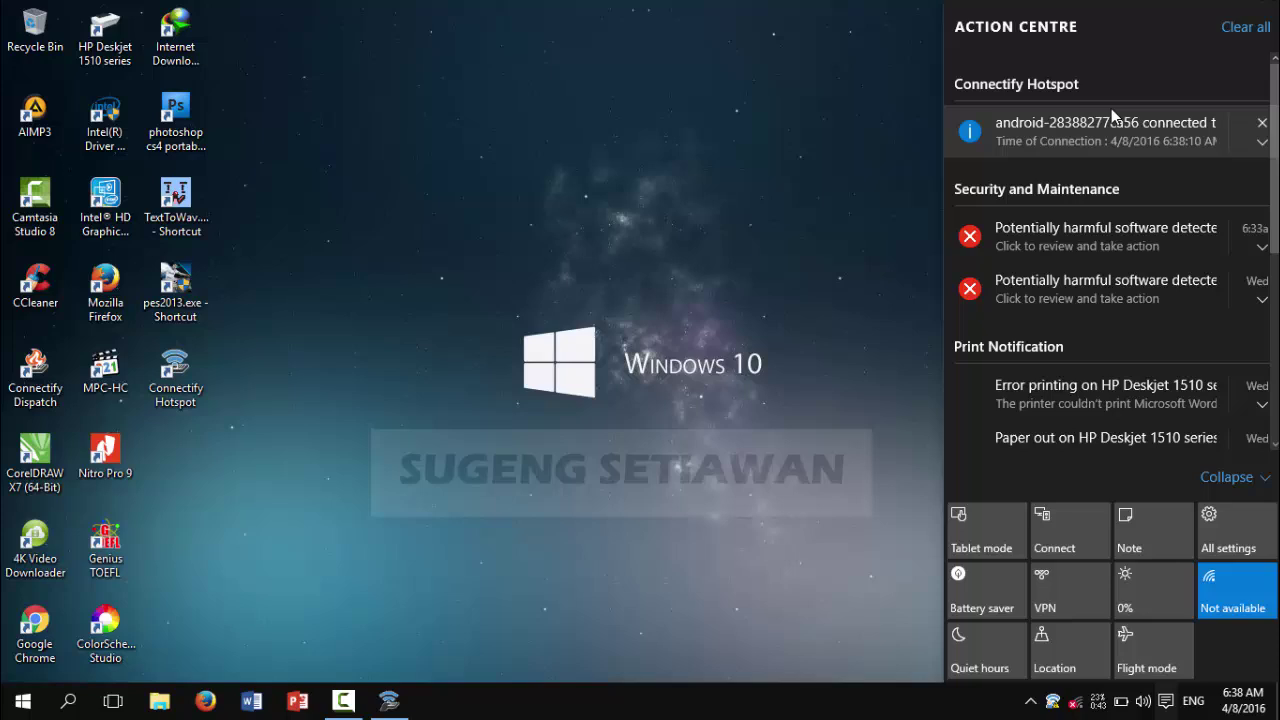
# Step: Open the Clients tab from the Connectify notification to inspect the Android client at 192.168.33.101
pyautogui.click(1261, 146)
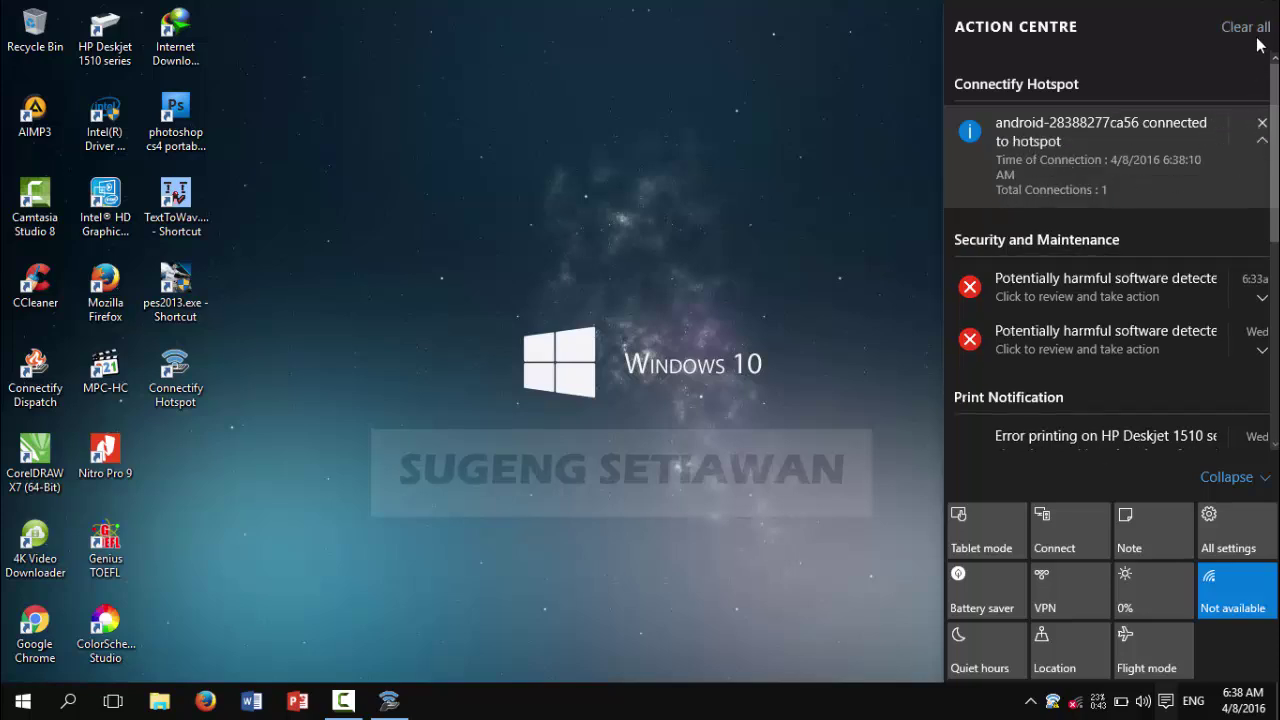
pyautogui.click(1079, 125)
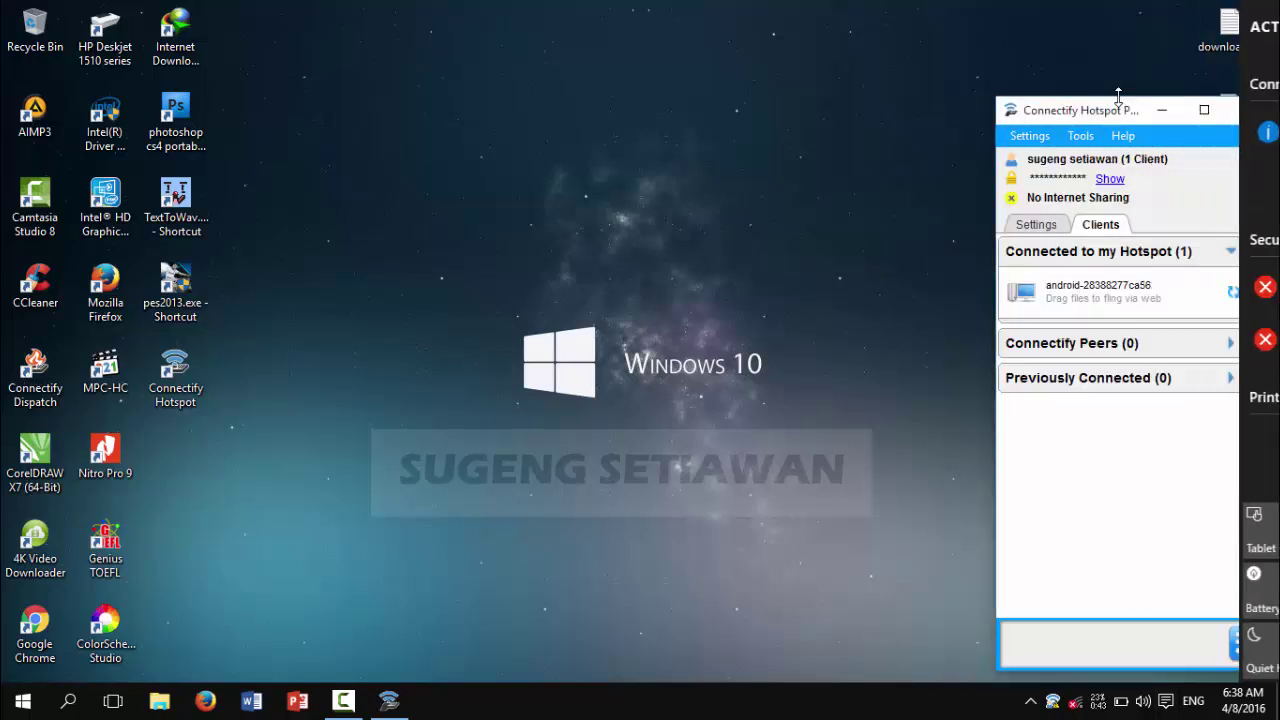
pyautogui.moveTo(1073, 284)
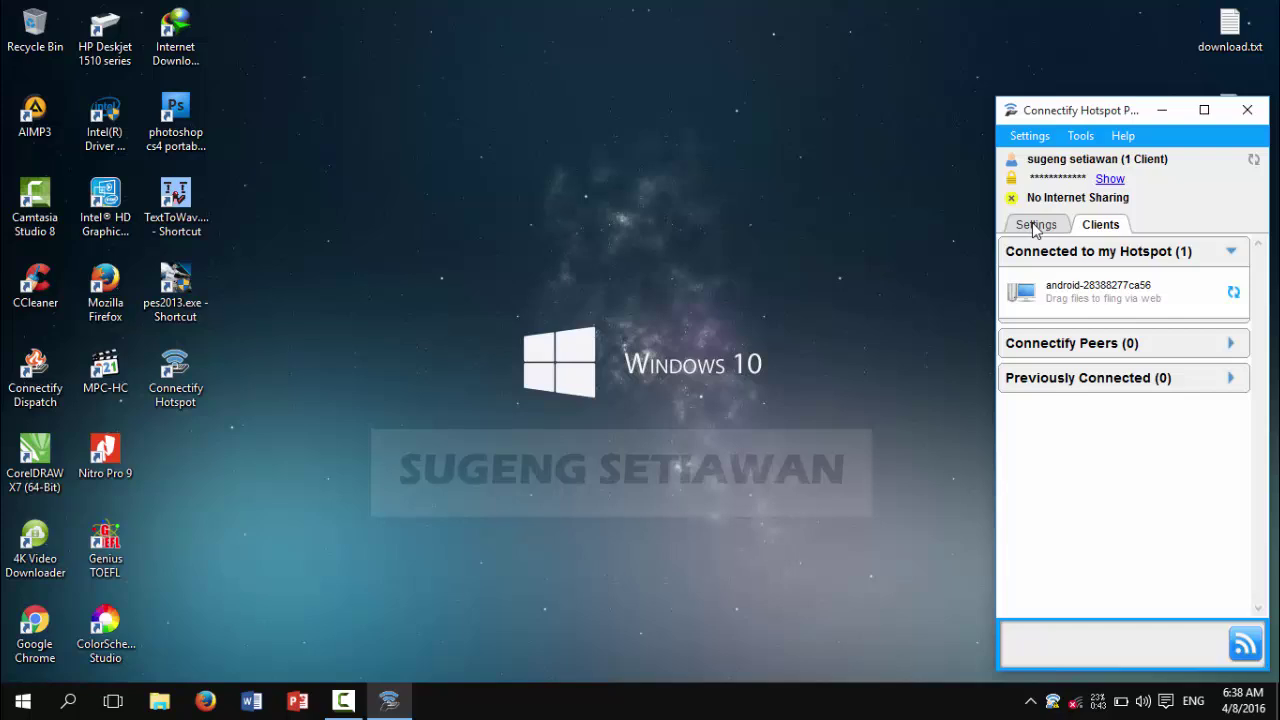
pyautogui.moveTo(1116, 305)
# Step: Open the Documents folder in File Explorer
pyautogui.click(159, 701)
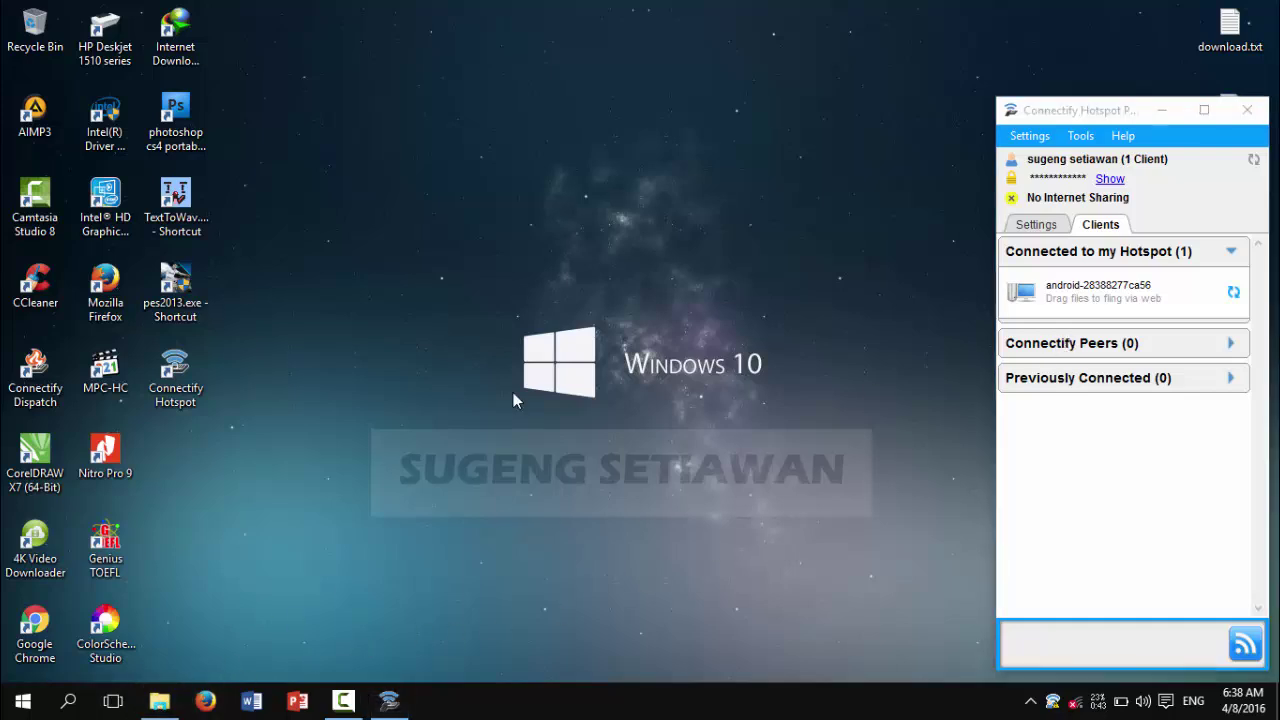
pyautogui.scroll(-2, 423, 340)
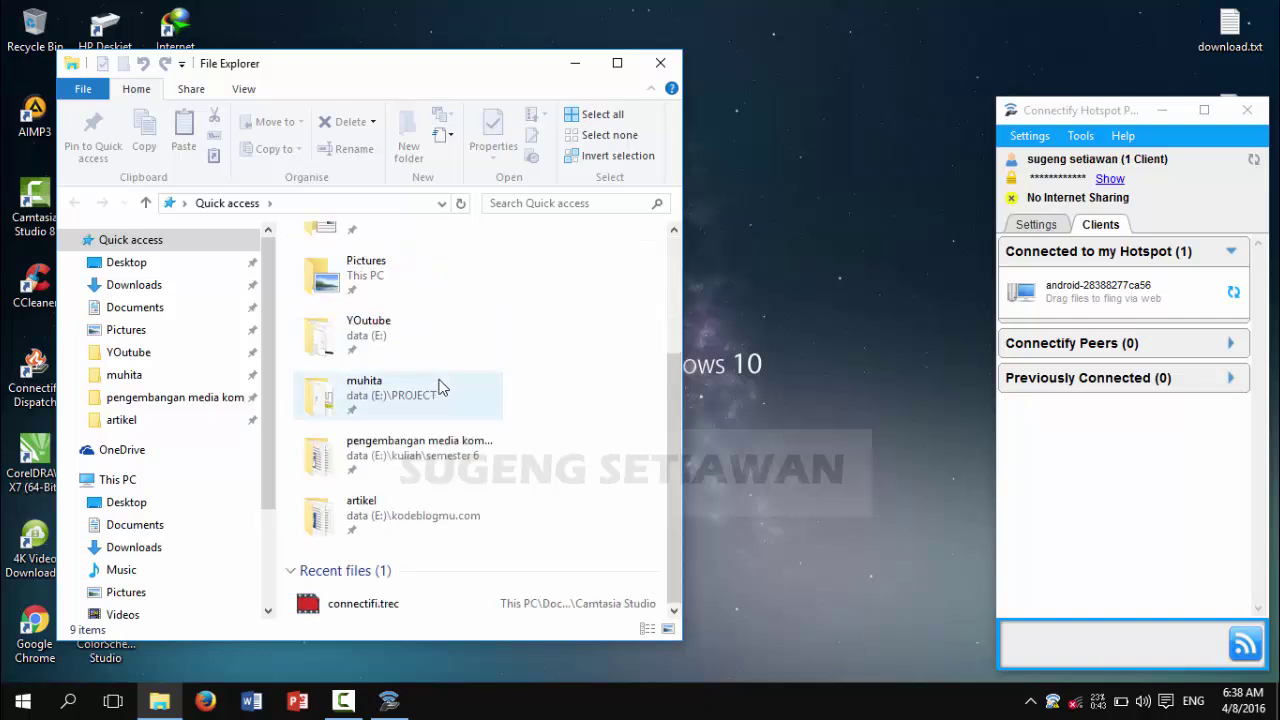
pyautogui.scroll(3, 437, 386)
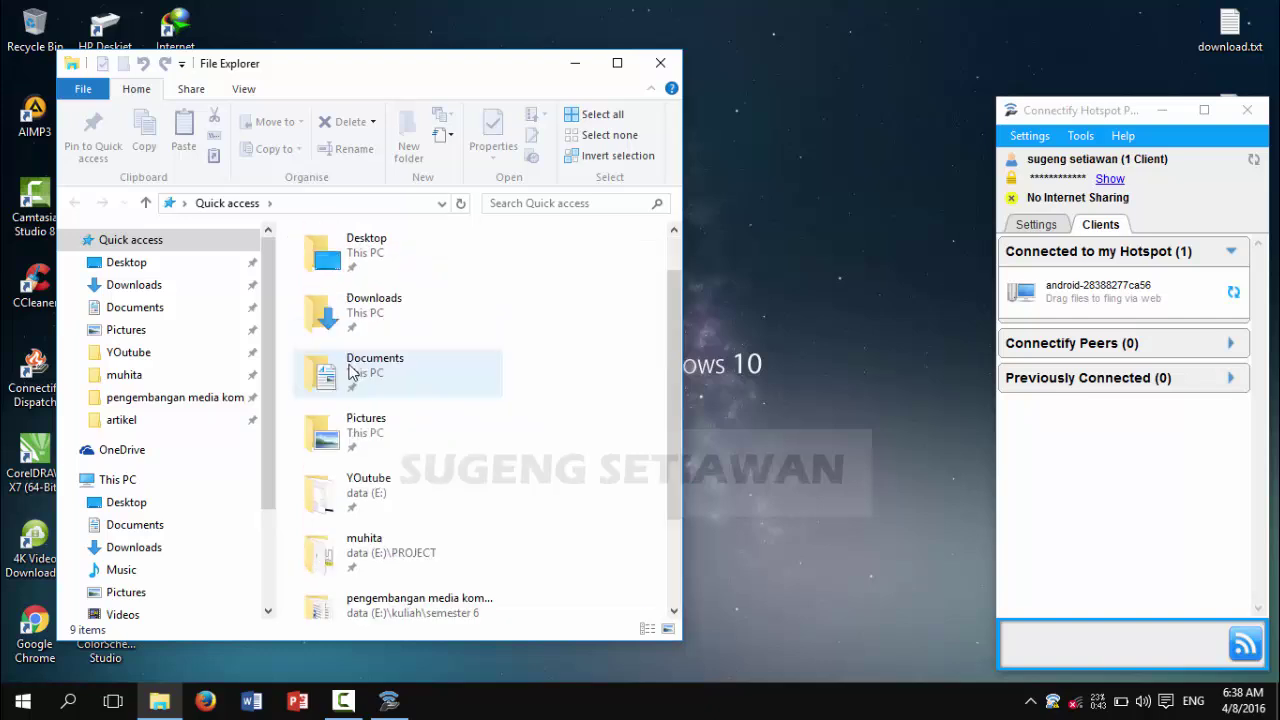
pyautogui.click(150, 307)
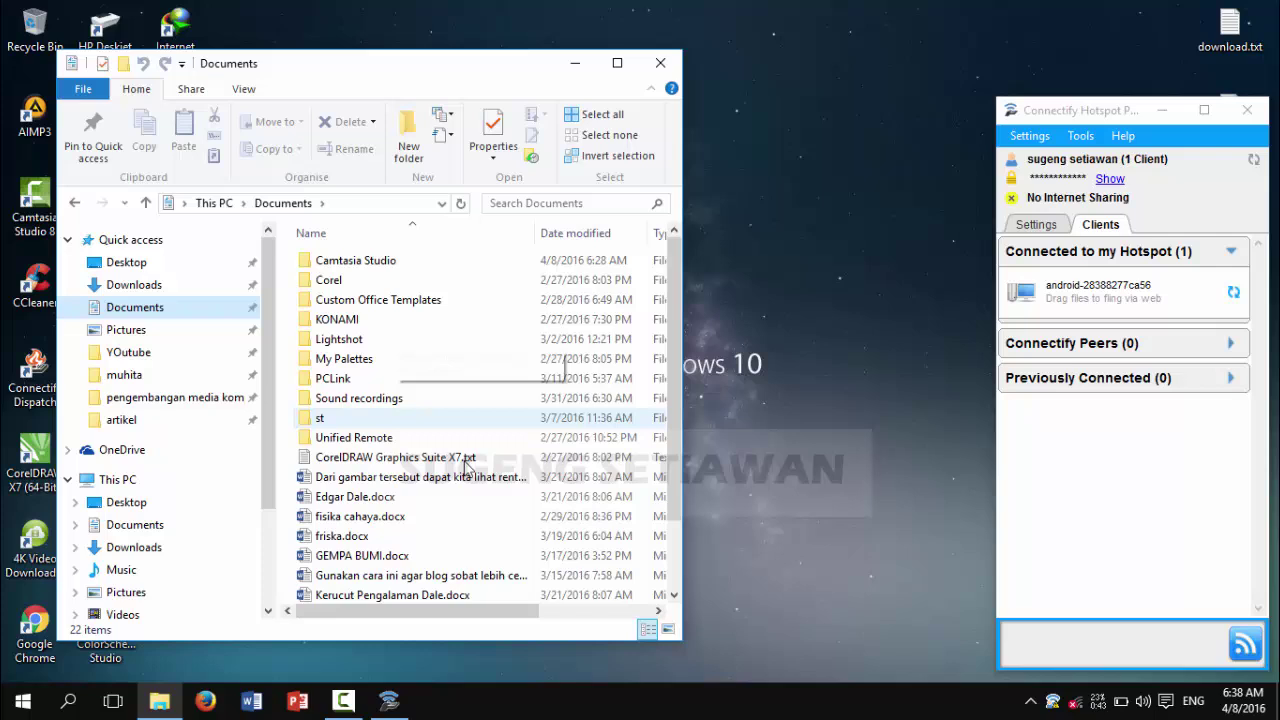
# Step: Fling Edgar Dale.docx onto the Android client at 192.168.33.101 and confirm both dialogs
pyautogui.click(398, 500)
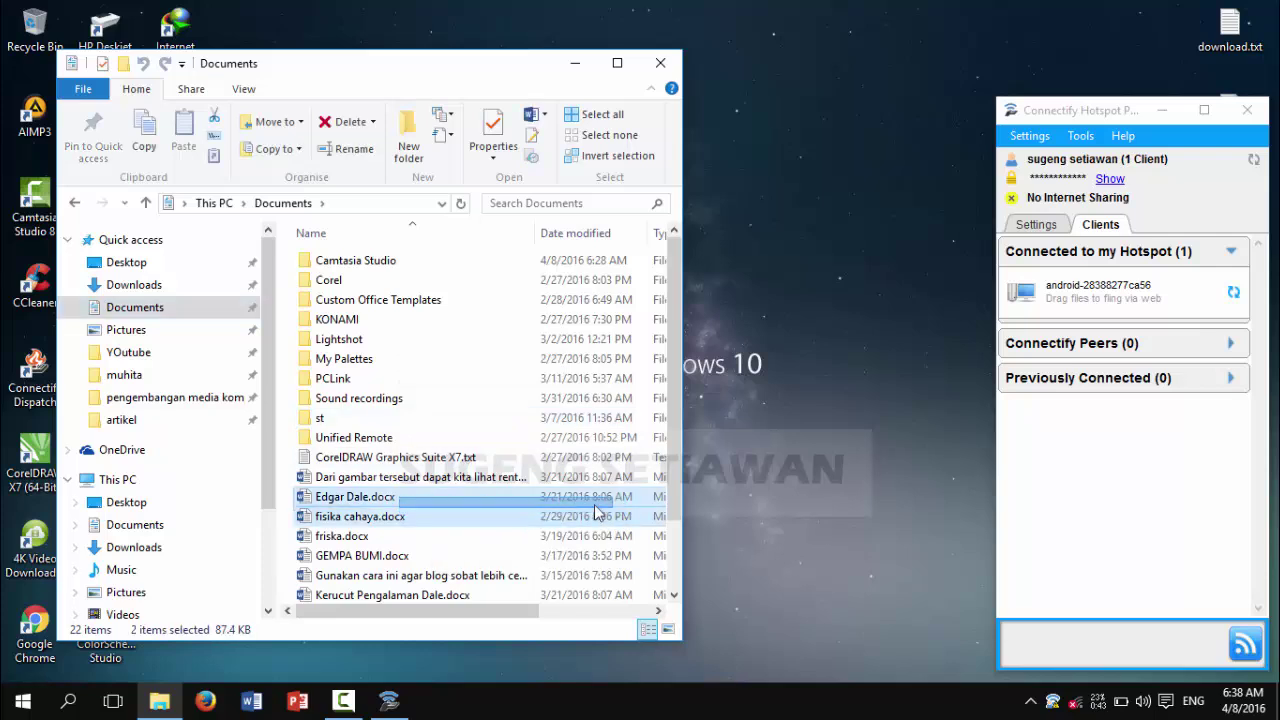
pyautogui.moveTo(328, 500); pyautogui.dragTo(1076, 297)
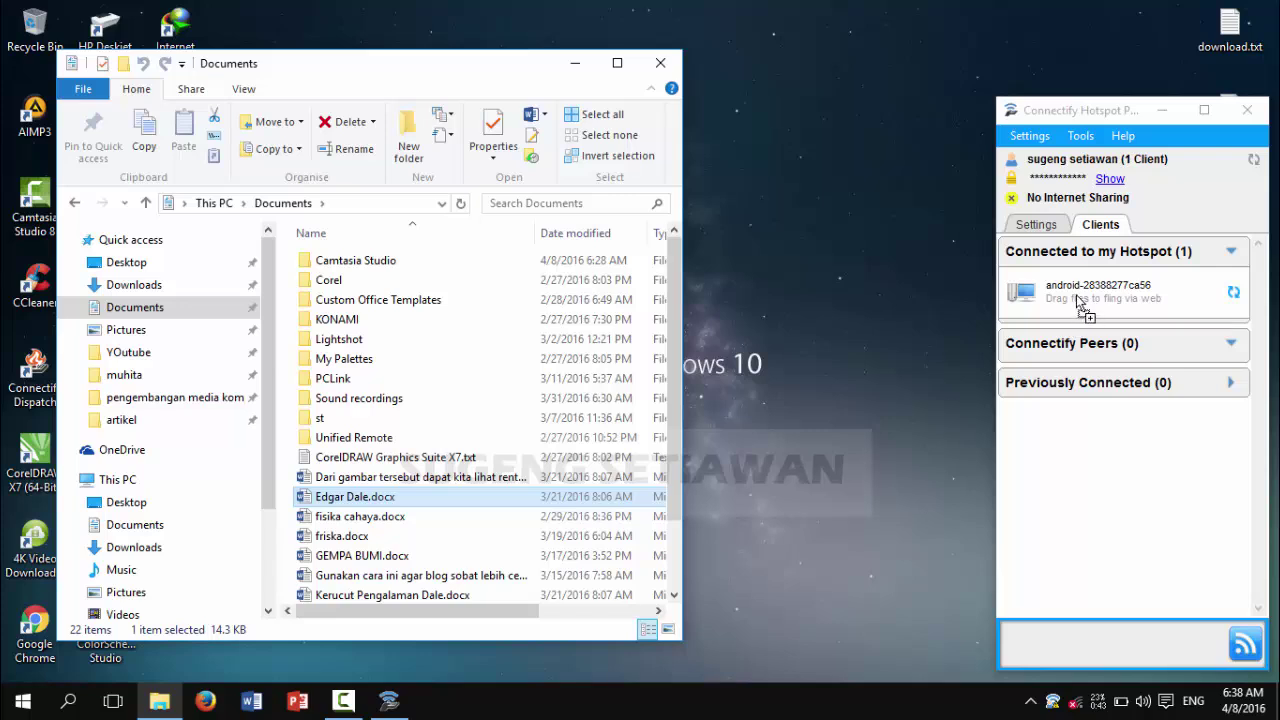
pyautogui.moveTo(1080, 305); pyautogui.dragTo(1080, 306)
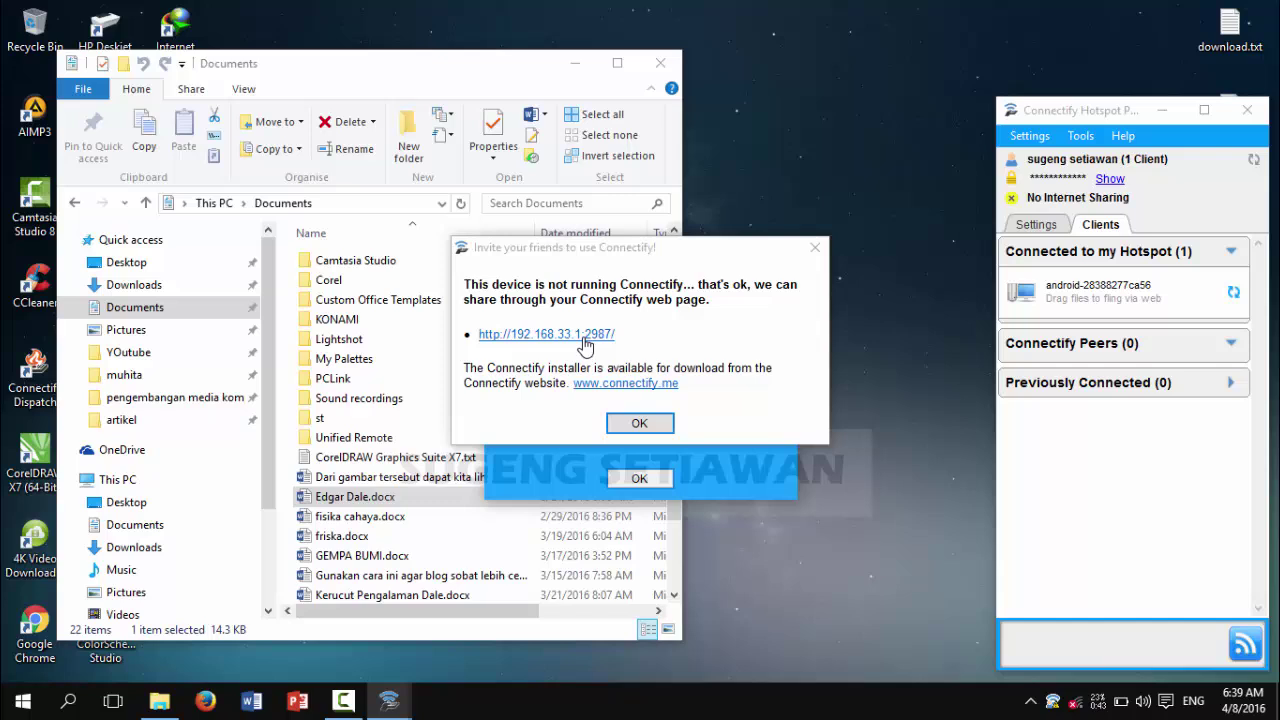
pyautogui.click(643, 421)
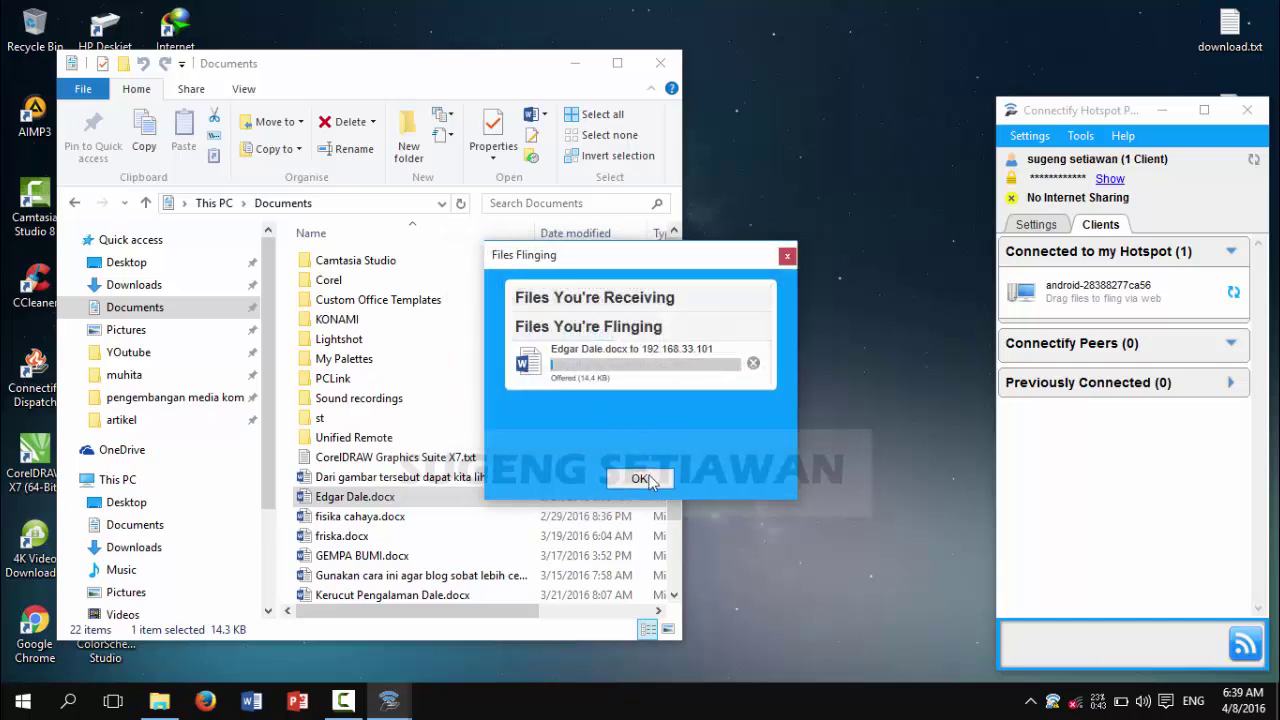
pyautogui.click(639, 478)
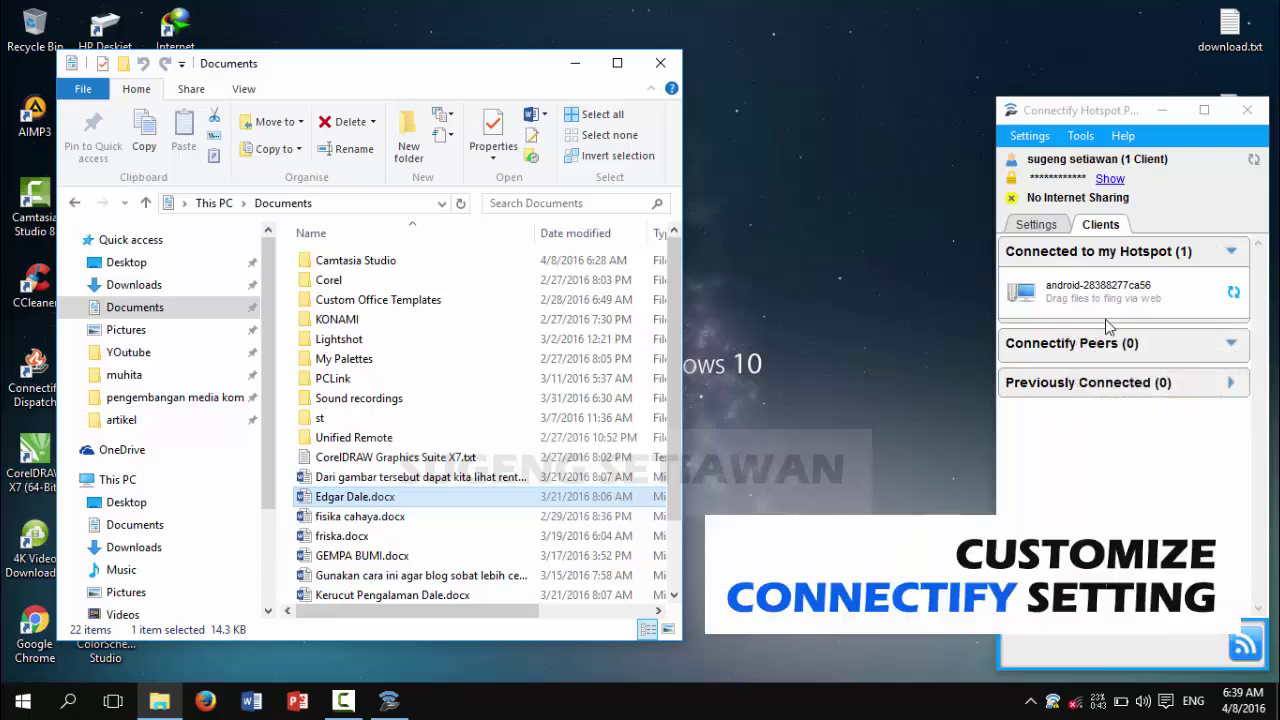
# Step: Close Explorer and uncheck Hotspot's 'Start interface on login' in Startup Options, leaving Dispatch unchanged
pyautogui.click(660, 63)
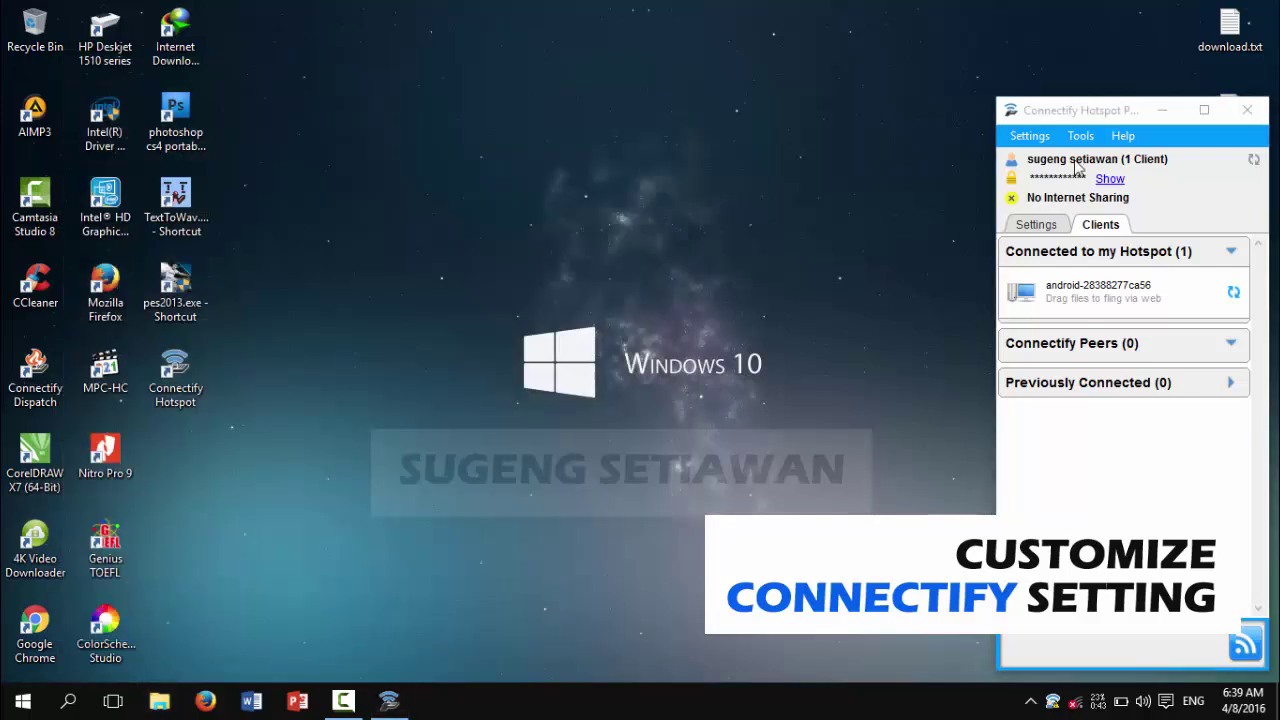
pyautogui.click(1038, 138)
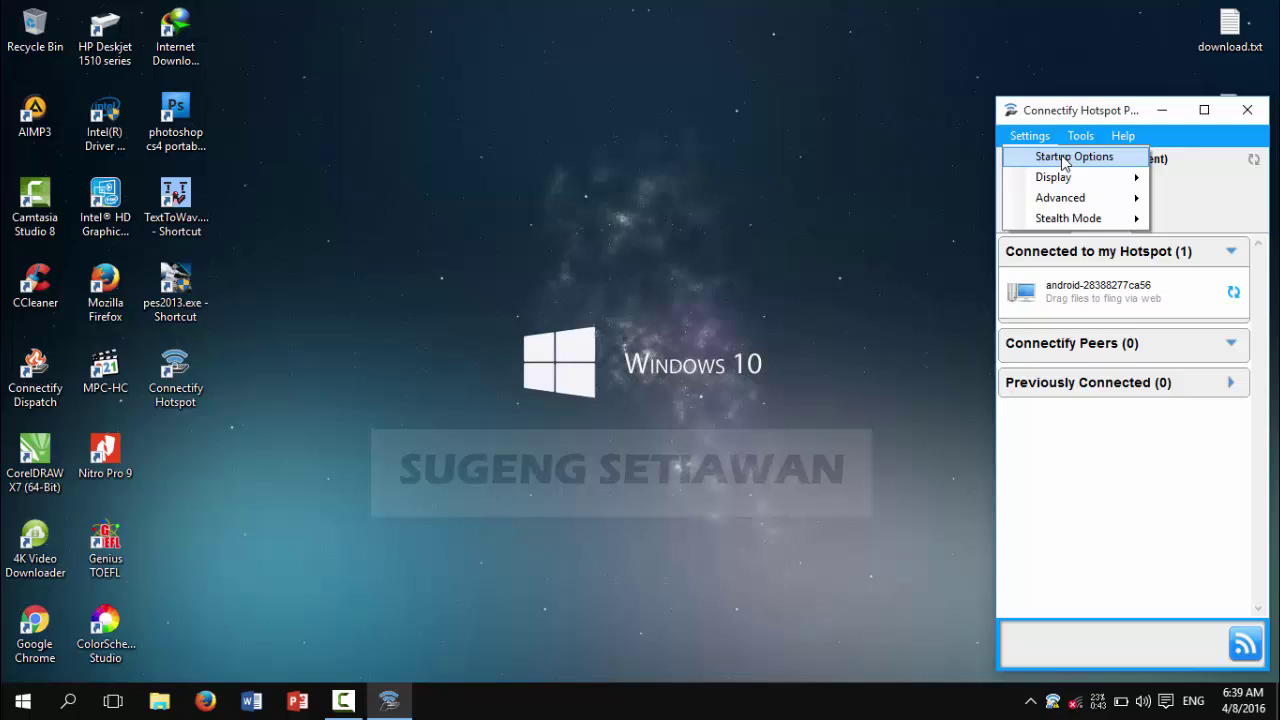
pyautogui.click(1065, 160)
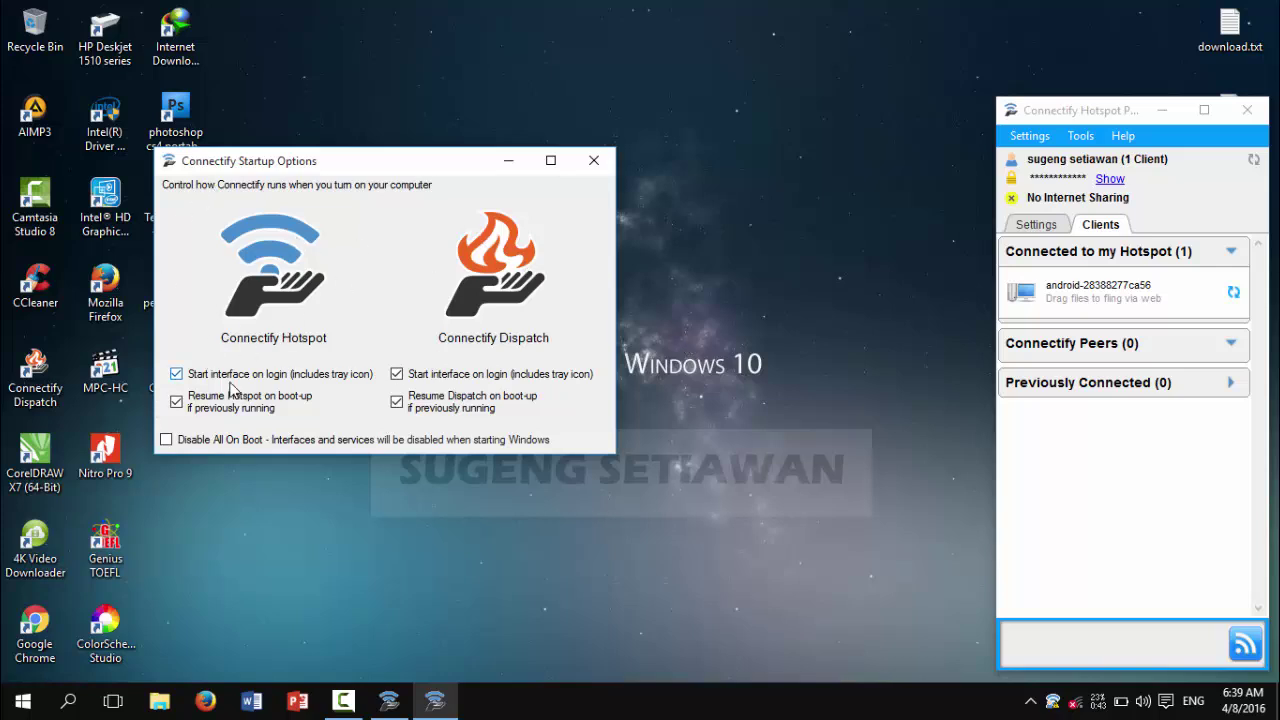
pyautogui.click(179, 375)
pyautogui.click(594, 163)
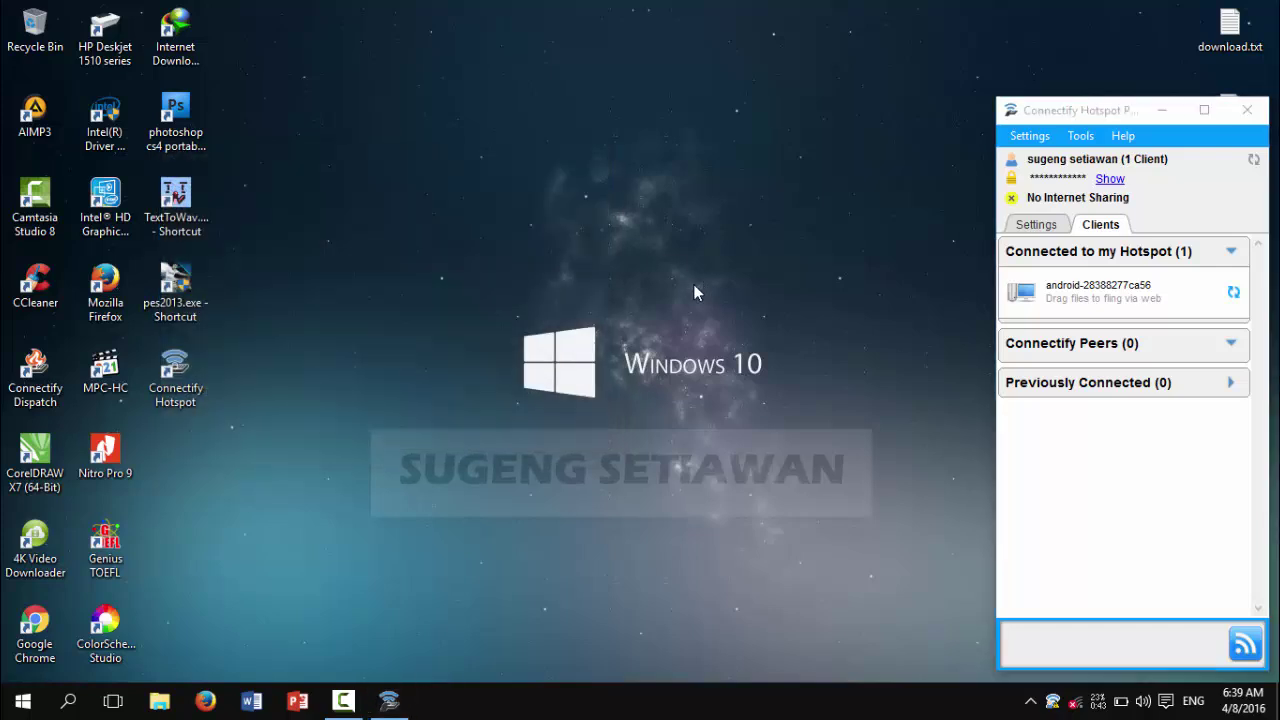
# Step: Turn off Show News/Banners in the Display settings
pyautogui.click(1046, 140)
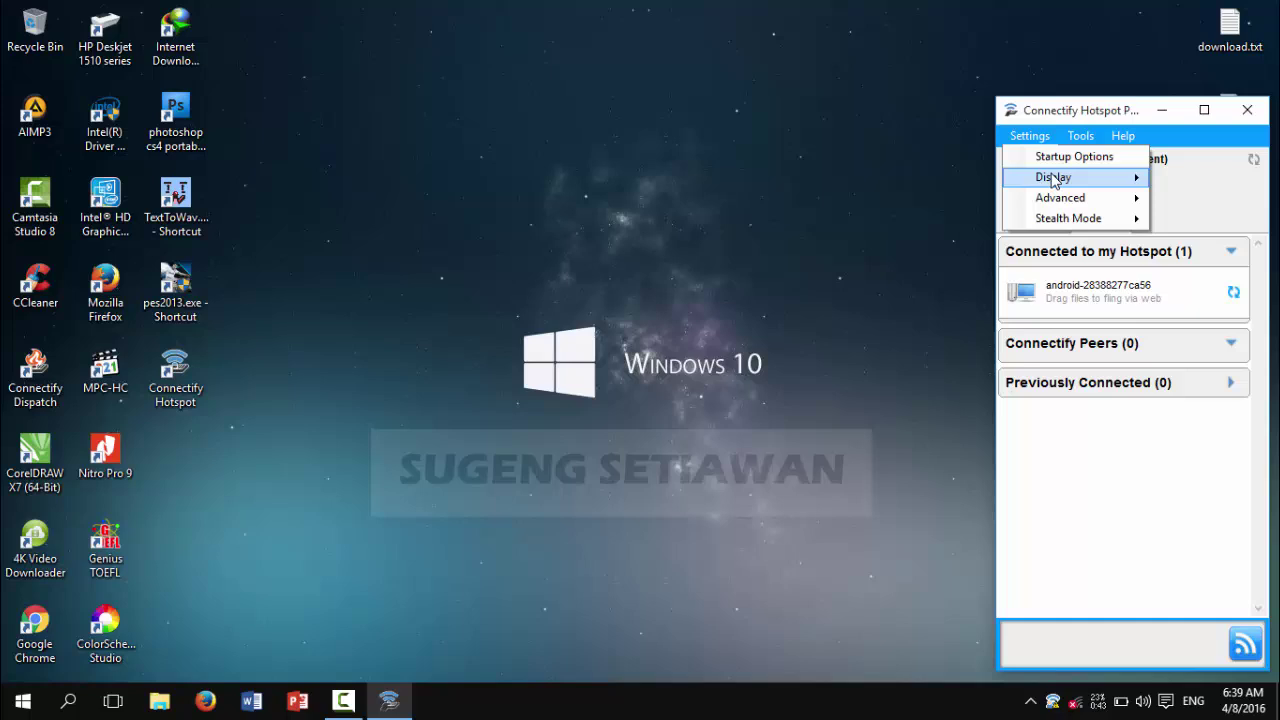
pyautogui.moveTo(1064, 185)
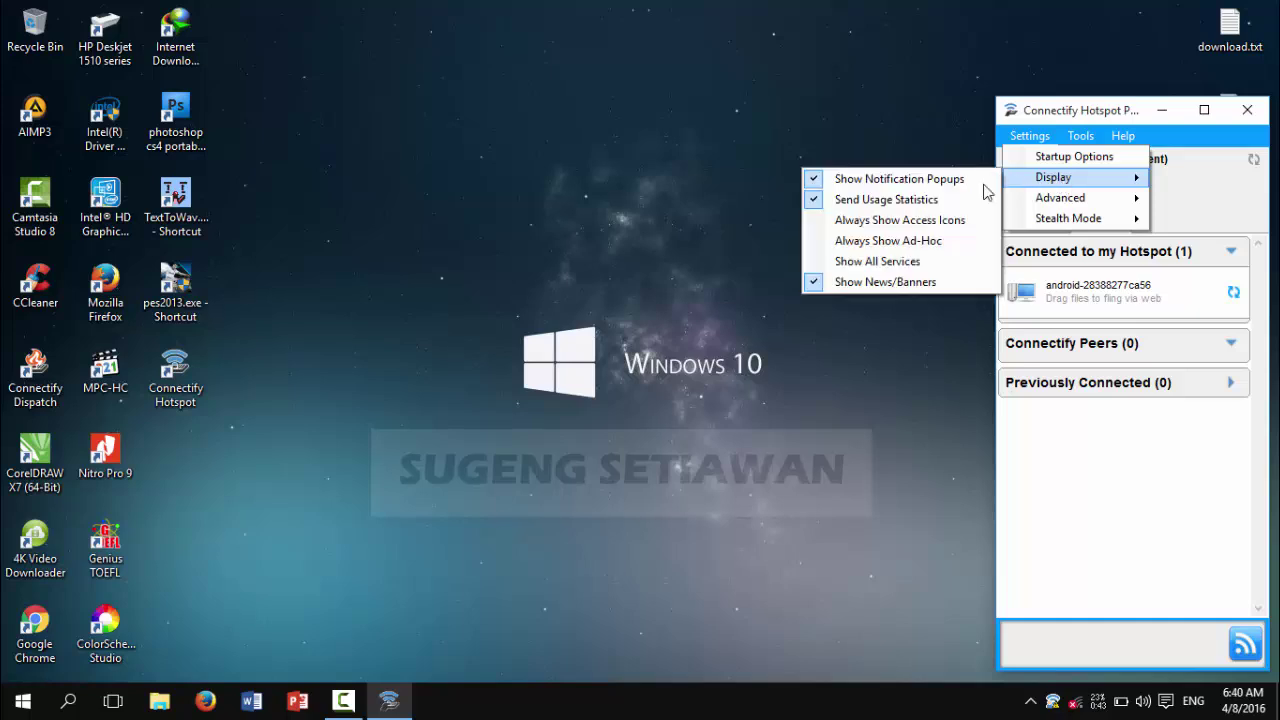
pyautogui.click(866, 282)
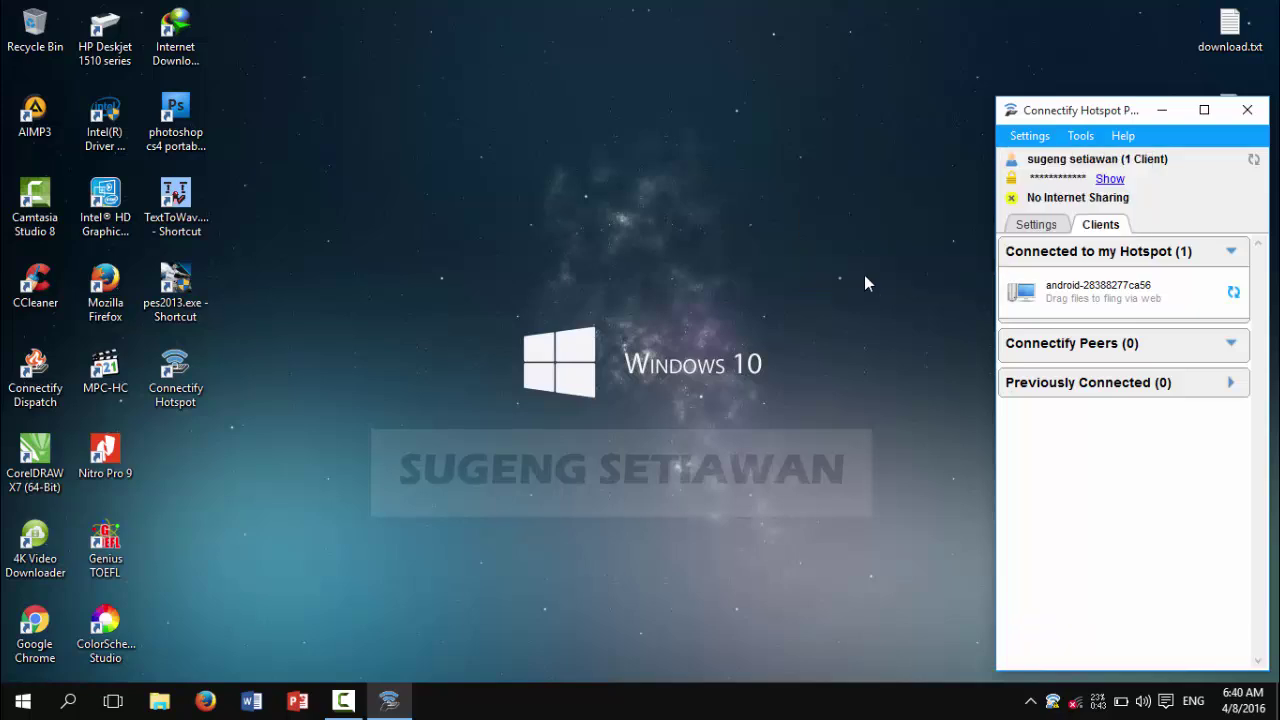
# Step: Enable Allow Sleep while Running in Advanced settings, then look over the Stealth Mode options
pyautogui.click(1036, 141)
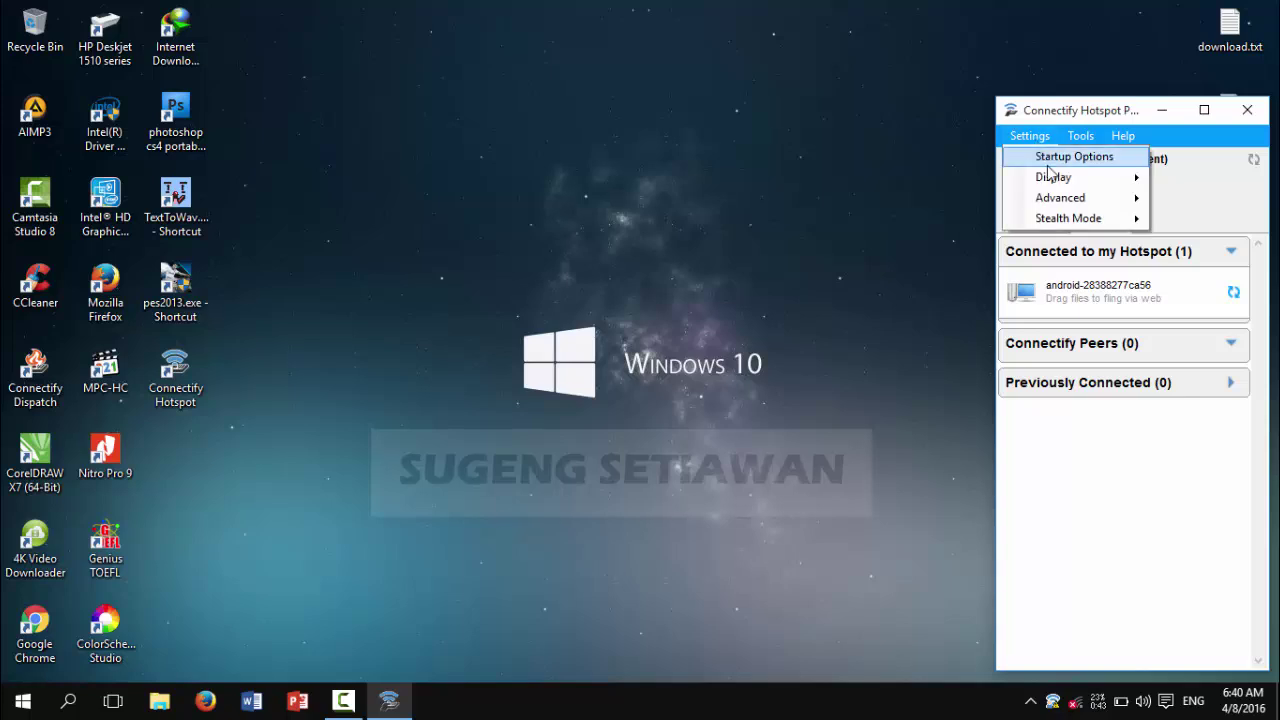
pyautogui.moveTo(1053, 178)
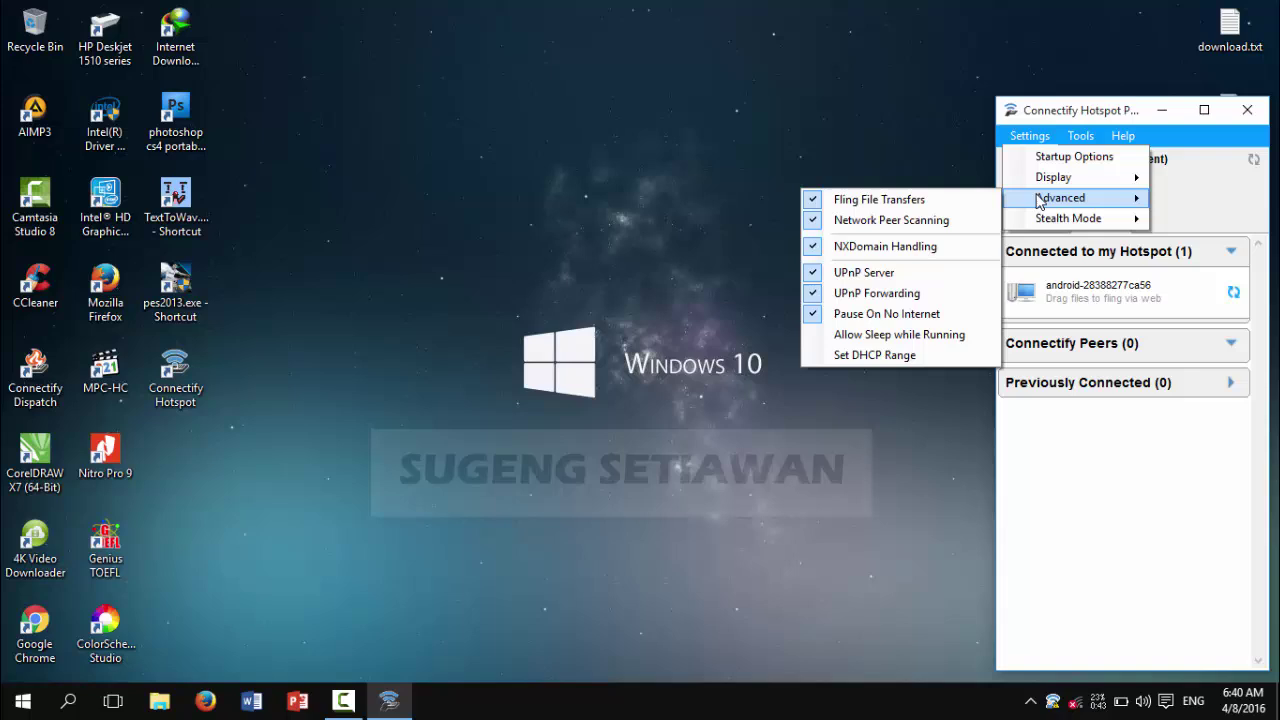
pyautogui.click(858, 334)
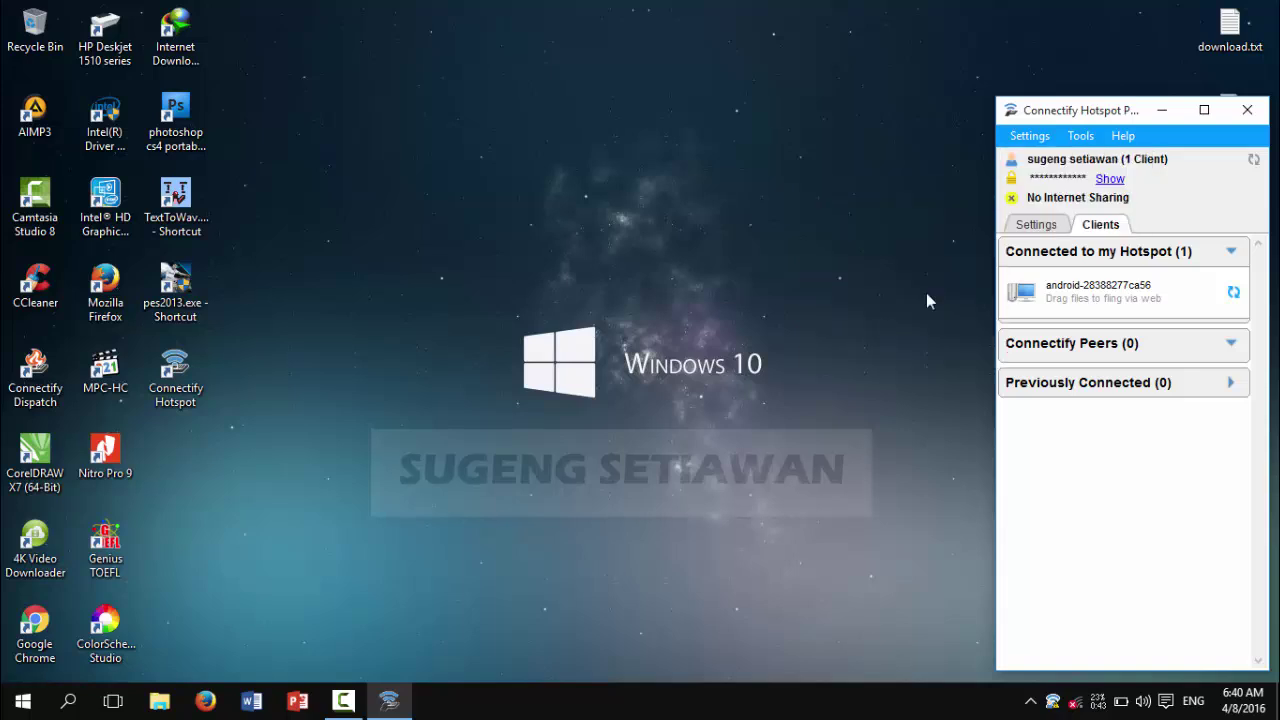
pyautogui.click(1034, 137)
pyautogui.moveTo(1053, 217)
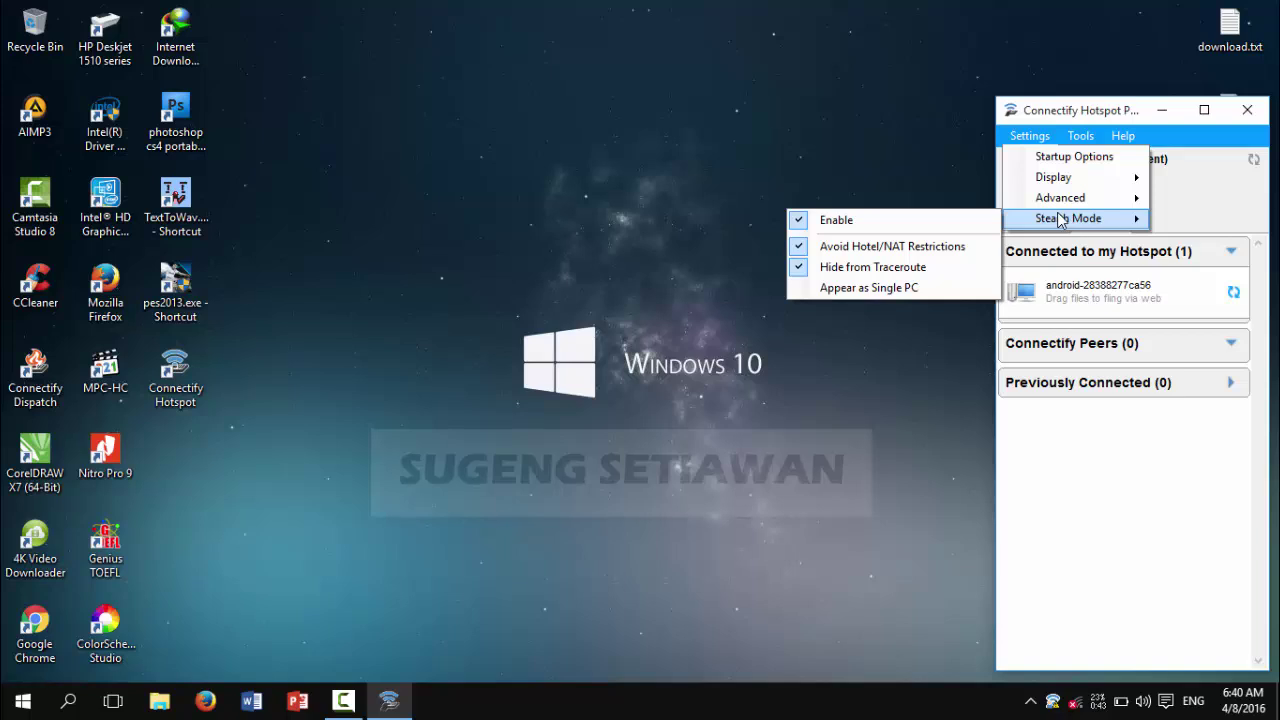
pyautogui.moveTo(1073, 196)
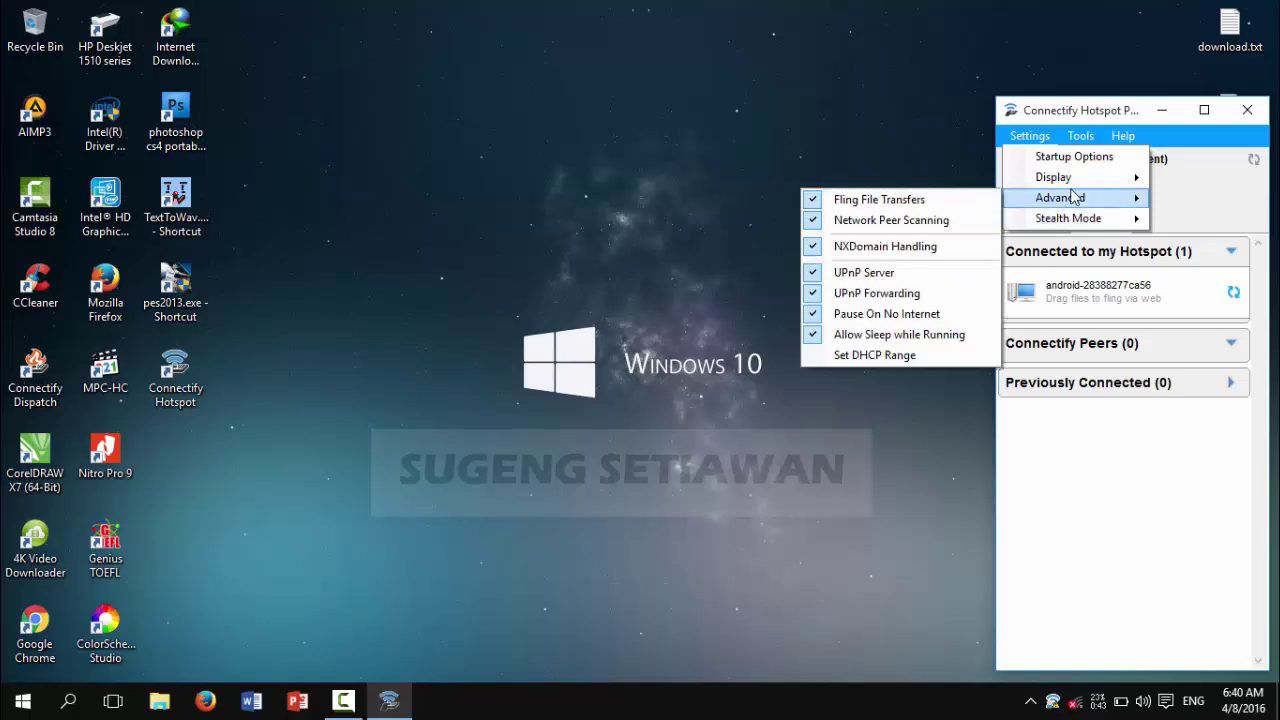
# Step: Look through Connectify's Tools and Help menus
pyautogui.click(1064, 133)
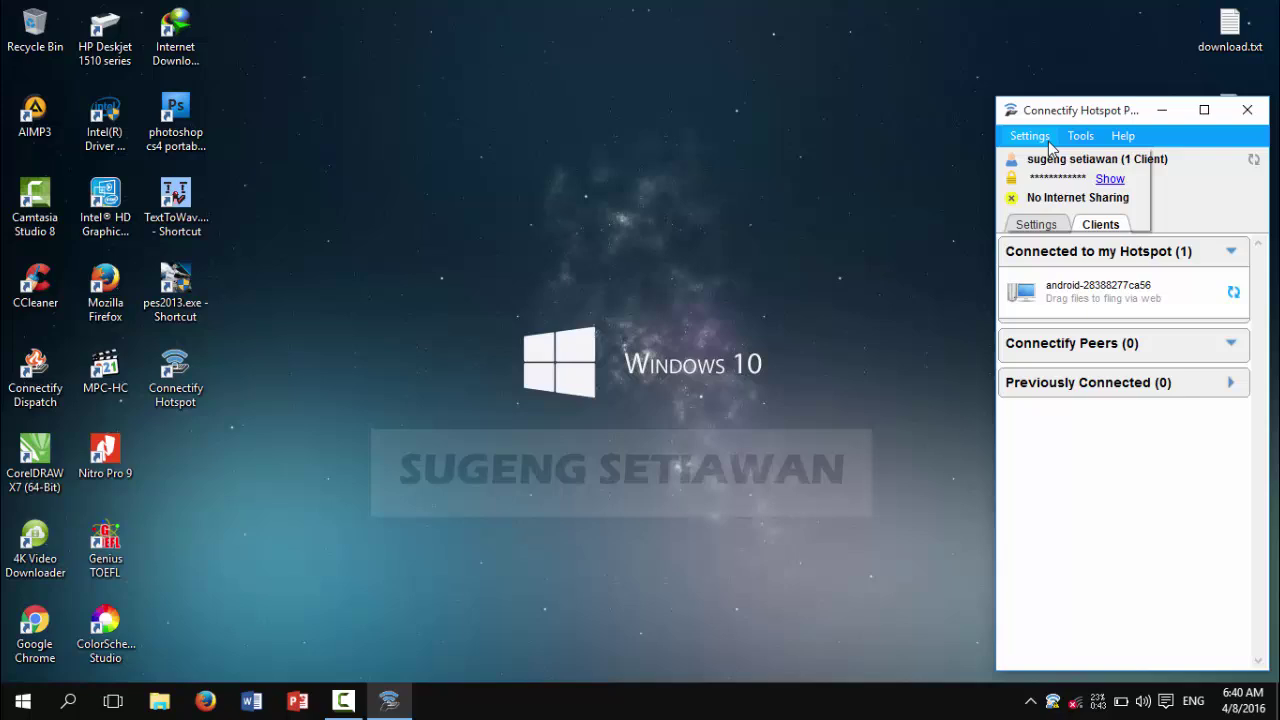
pyautogui.click(1078, 135)
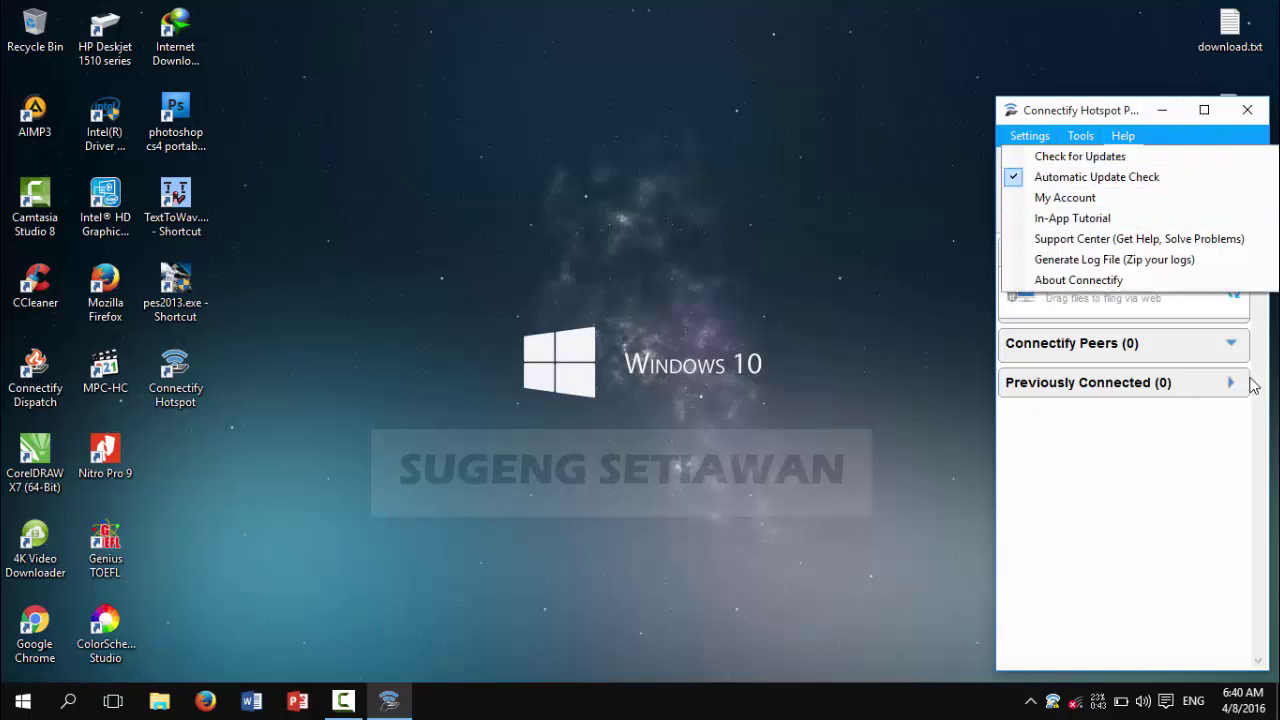
pyautogui.click(1172, 483)
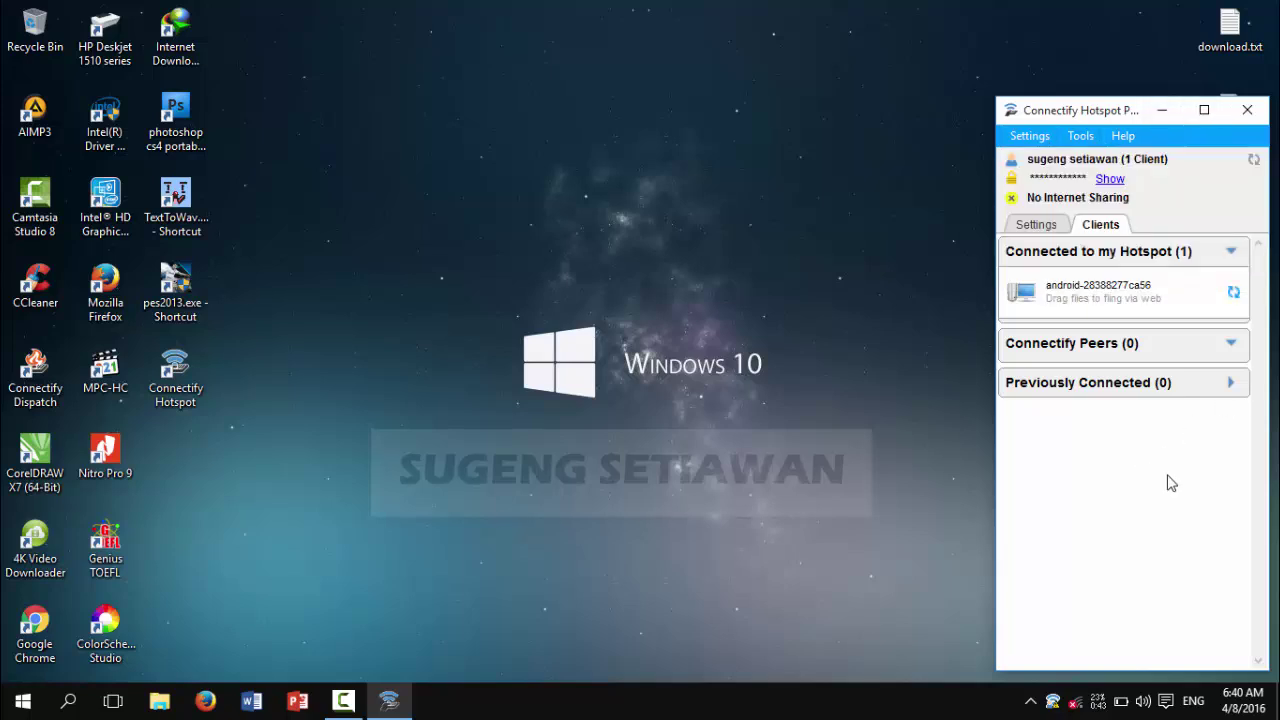
# Step: Refresh the desktop three times from its right-click menu
pyautogui.rightClick(677, 232)
pyautogui.click(781, 301)
pyautogui.rightClick(653, 243)
pyautogui.click(786, 314)
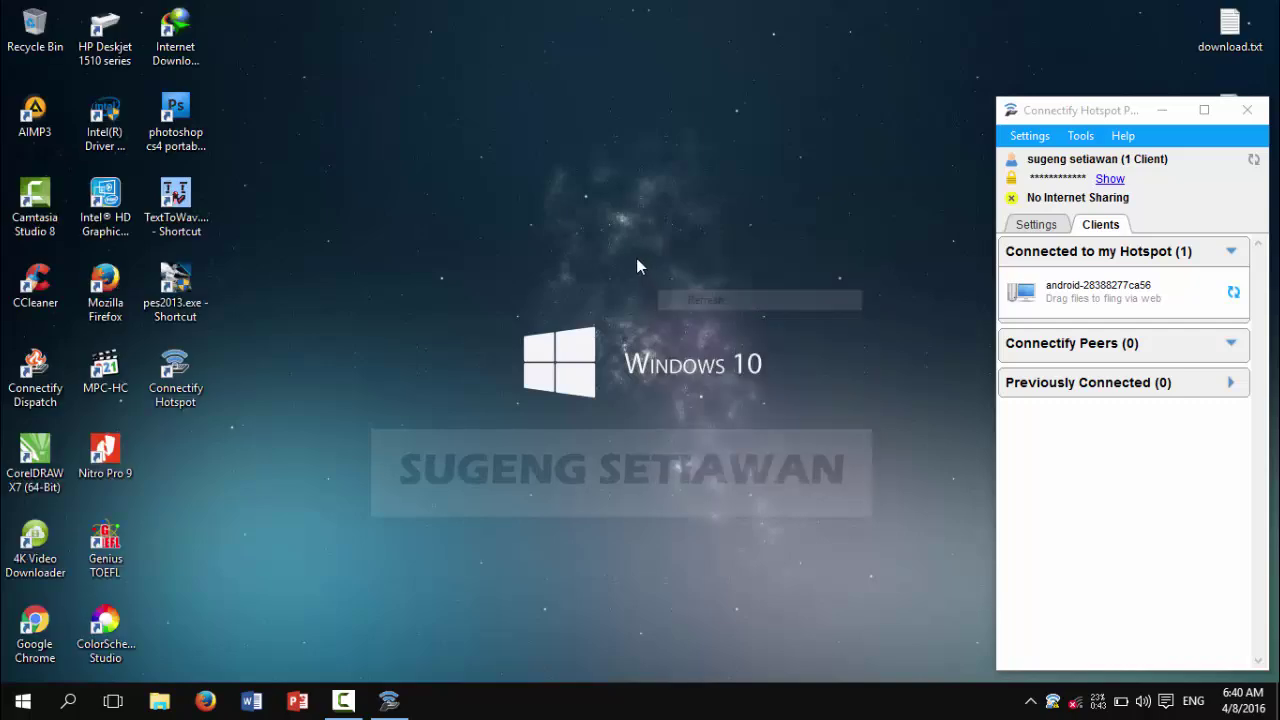
pyautogui.rightClick(637, 259)
pyautogui.click(791, 315)
# Step: Bring Connectify to the front and show the Settings page with the hotspot name and password
pyautogui.rightClick(769, 301)
pyautogui.click(796, 357)
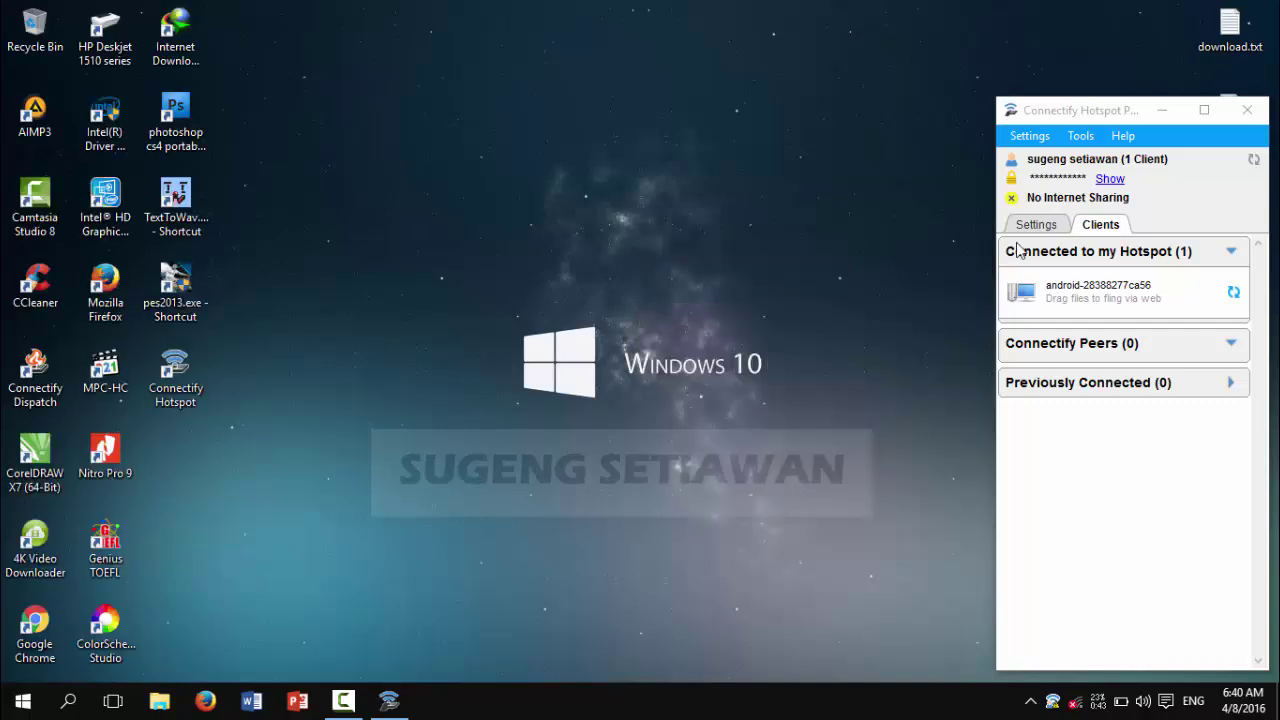
pyautogui.click(1036, 226)
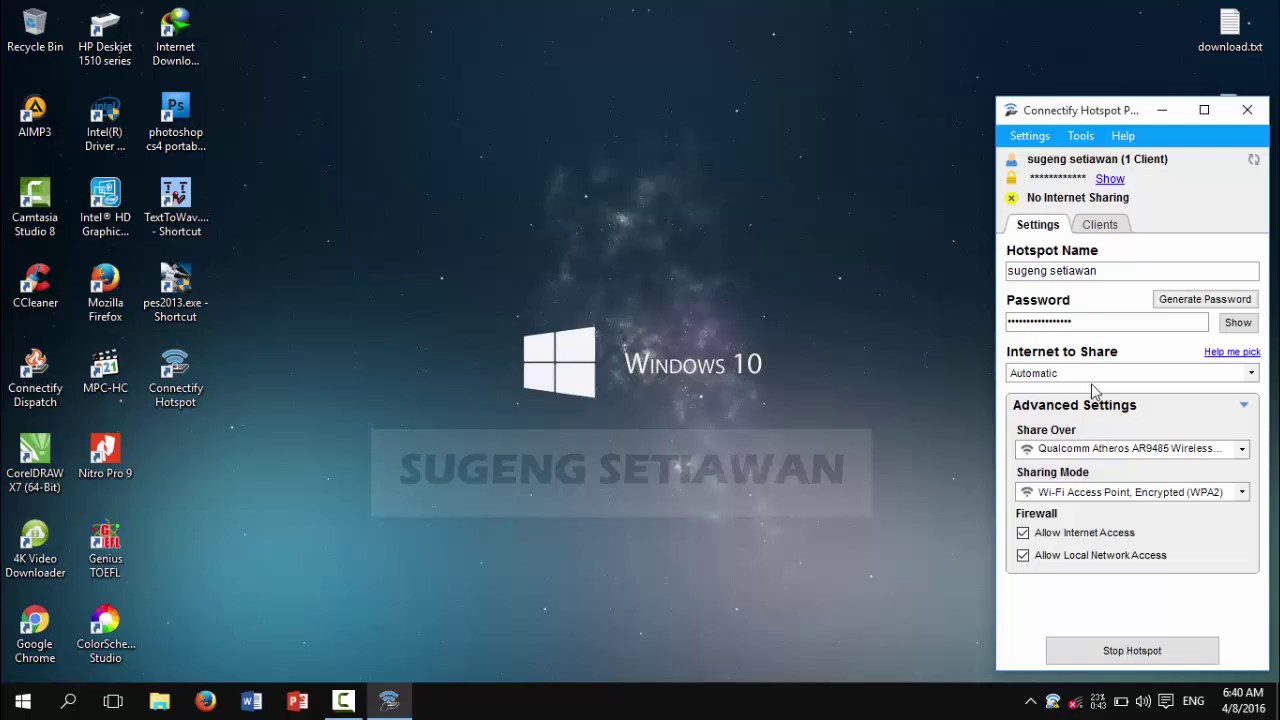